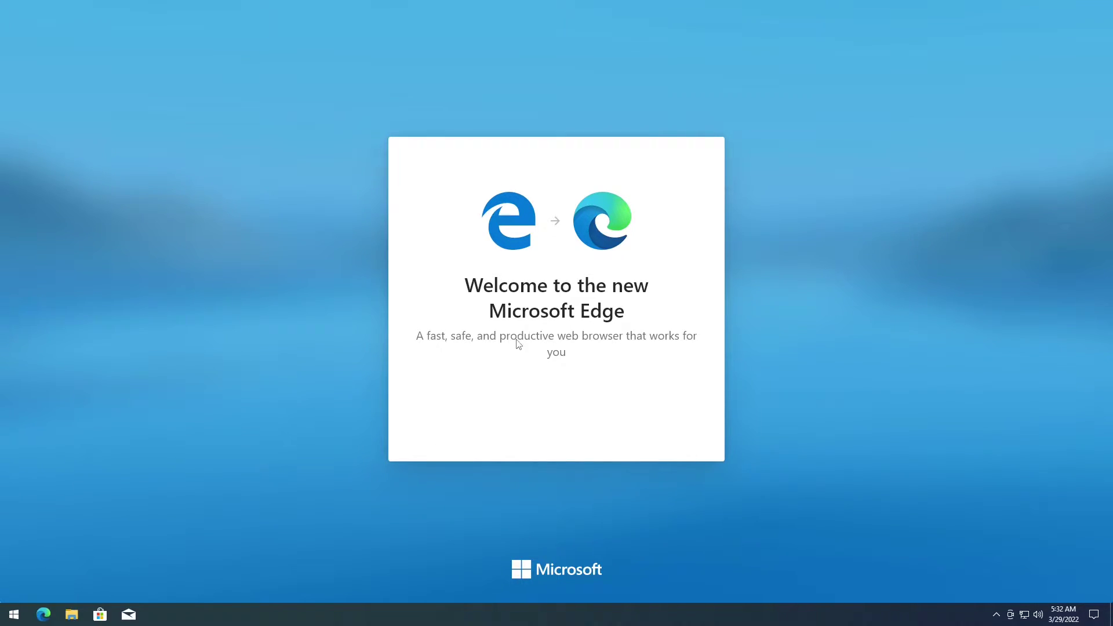
Finish Edge's first-run setup, confirm the new tab layout, and continue without signing in.
{"action": "left_click_drag", "start_coordinate": [481, 358], "coordinate": [750, 348]}
{"action": "left_click", "coordinate": [681, 354]}
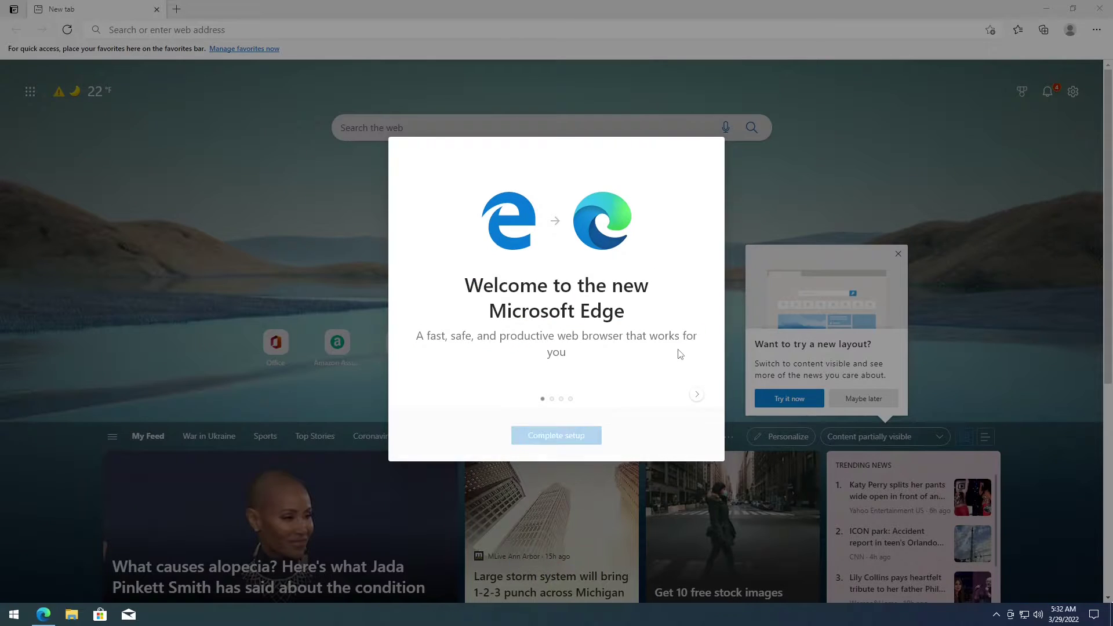
{"action": "left_click", "coordinate": [586, 432]}
{"action": "left_click", "coordinate": [642, 445]}
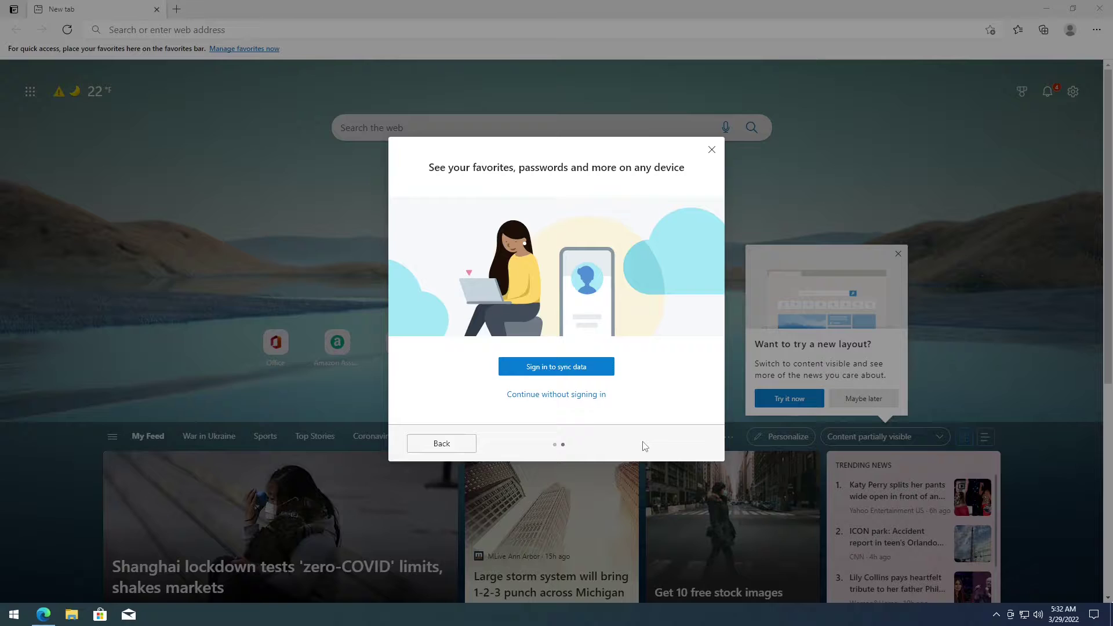
{"action": "left_click", "coordinate": [586, 406]}
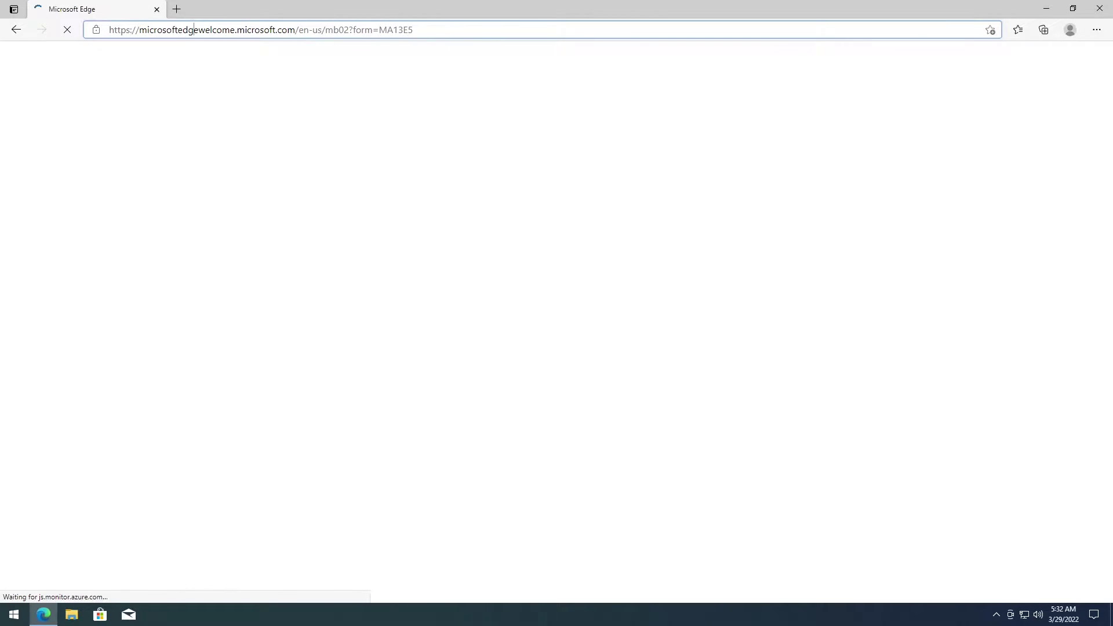
Search for 7-zip and download the 64-bit x64 installer from 7-zip.org.
{"action": "type", "text": "7-zip"}
{"action": "key", "text": "Return"}
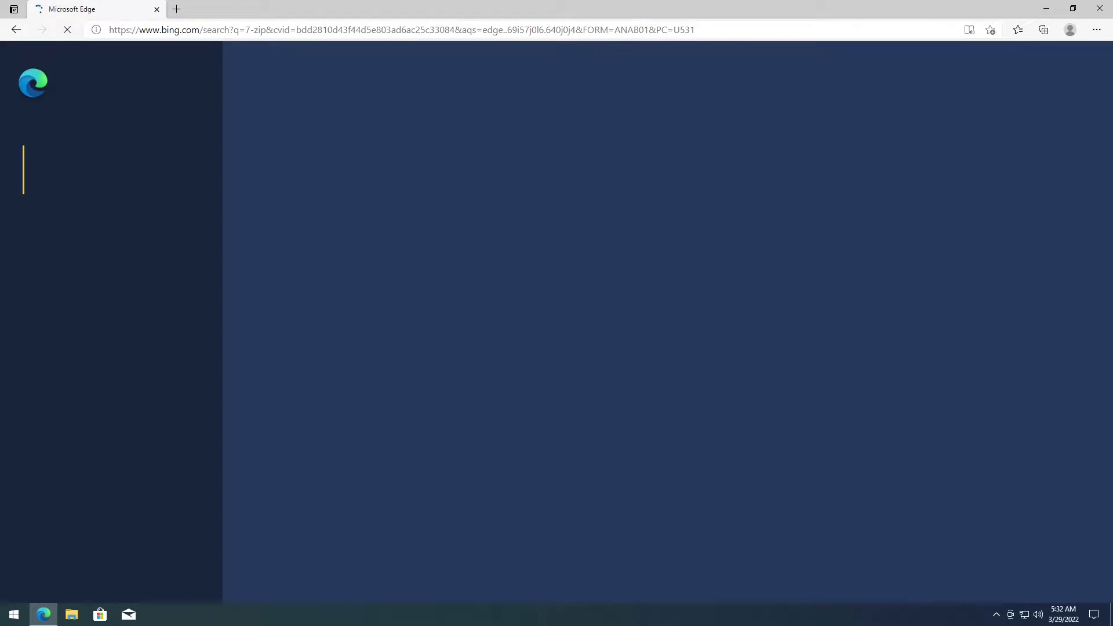
{"action": "left_click", "coordinate": [129, 189]}
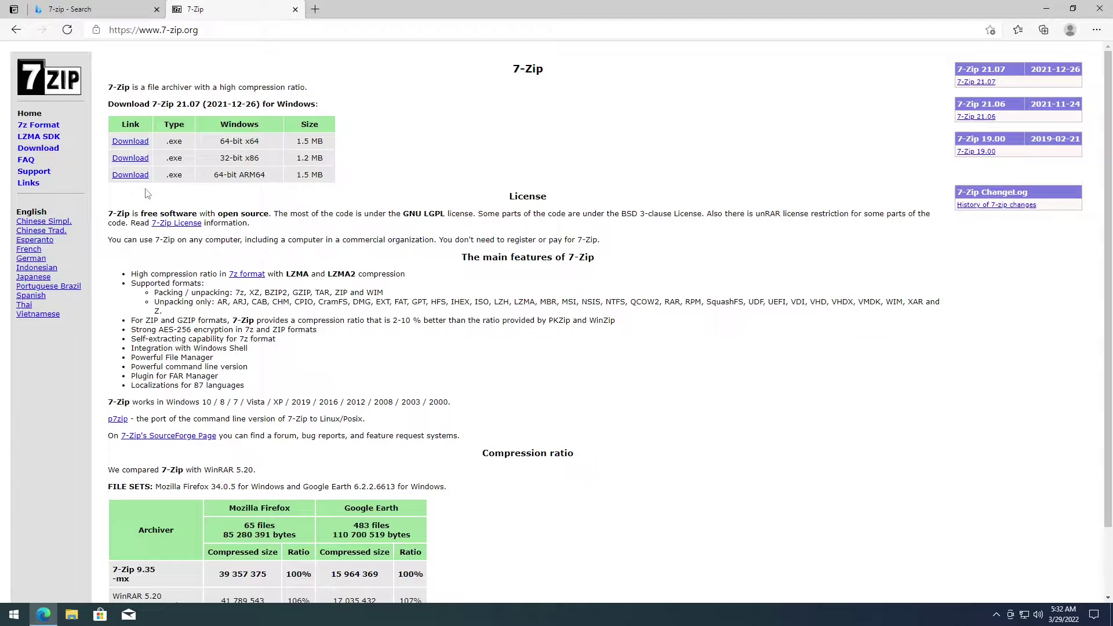
{"action": "left_click_drag", "start_coordinate": [213, 159], "coordinate": [270, 145]}
{"action": "left_click", "coordinate": [146, 159]}
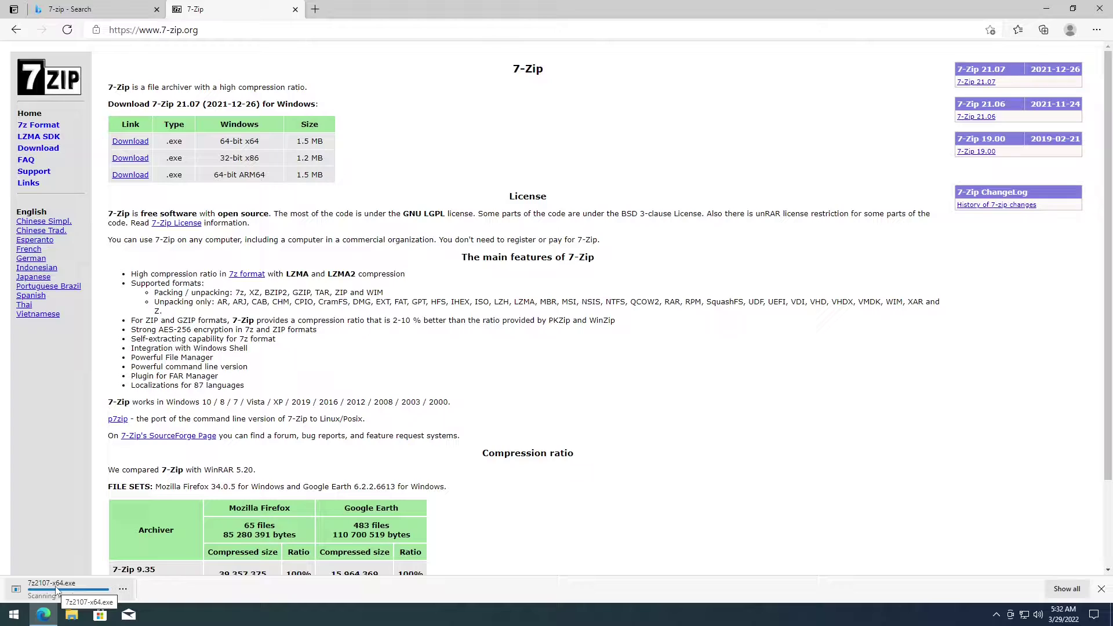
Run the 7-Zip installer with admin approval, install into Program Files, and close the tab.
{"action": "left_click", "coordinate": [47, 589]}
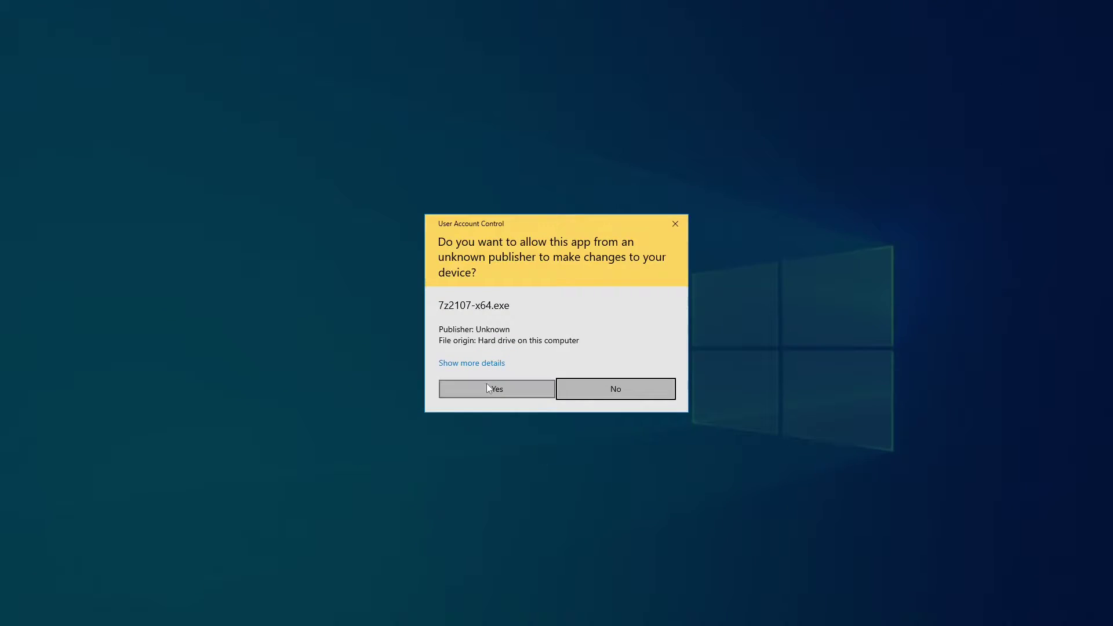
{"action": "left_click", "coordinate": [486, 385]}
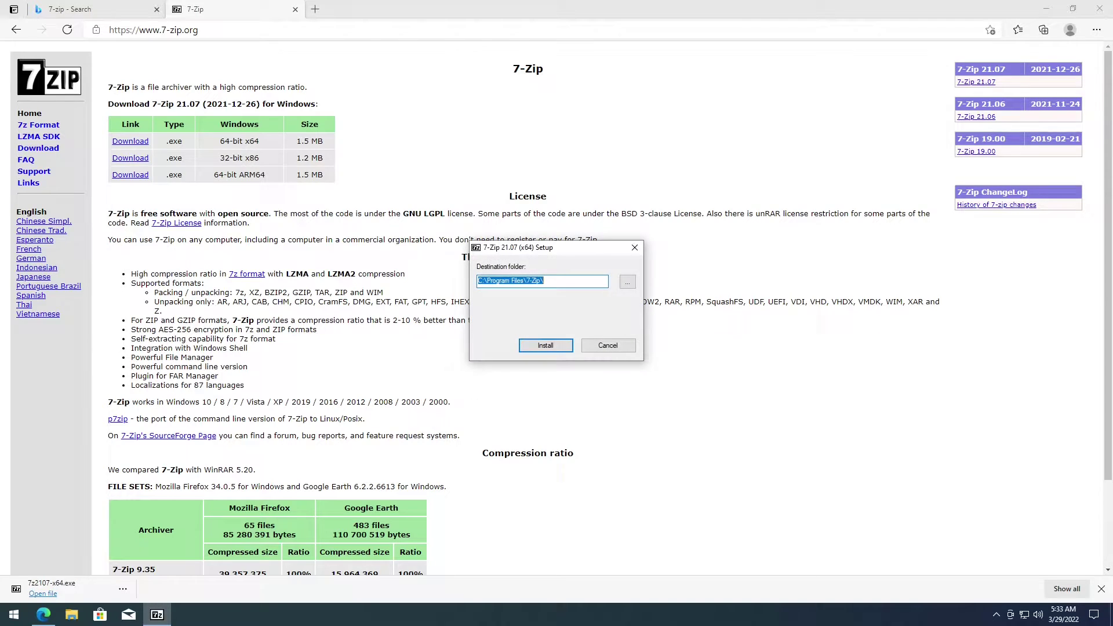
{"action": "left_click", "coordinate": [537, 345]}
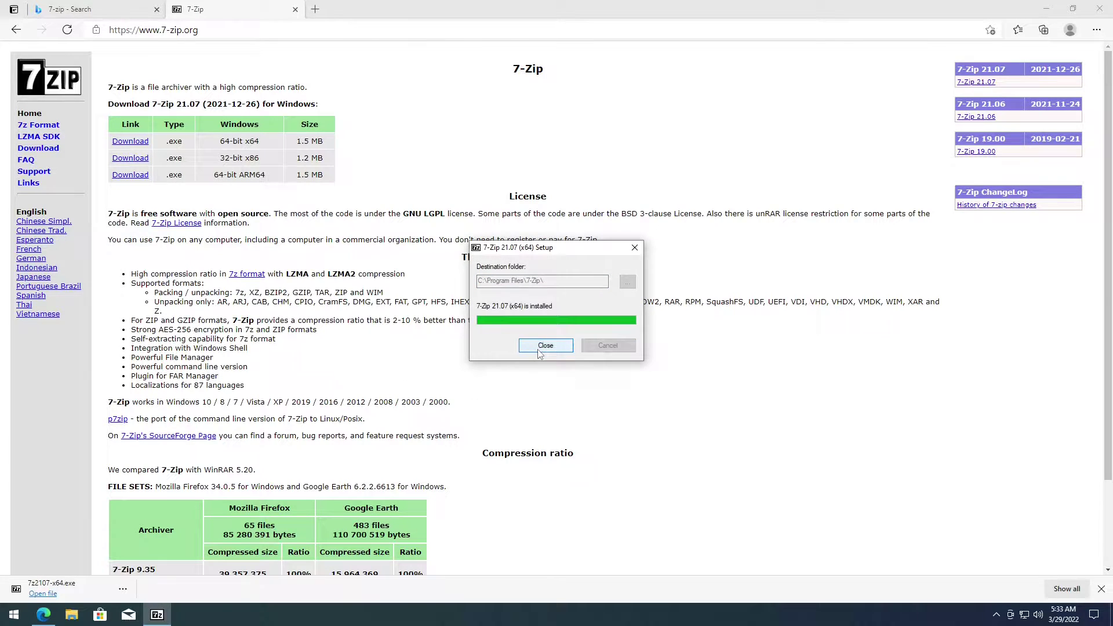
{"action": "left_click", "coordinate": [538, 346]}
{"action": "left_click", "coordinate": [295, 9]}
Search the web for 'smash Ultimate Tools' and open its GameBanana page.
{"action": "left_click", "coordinate": [289, 30]}
{"action": "type", "text": "smash Ultimate To"}
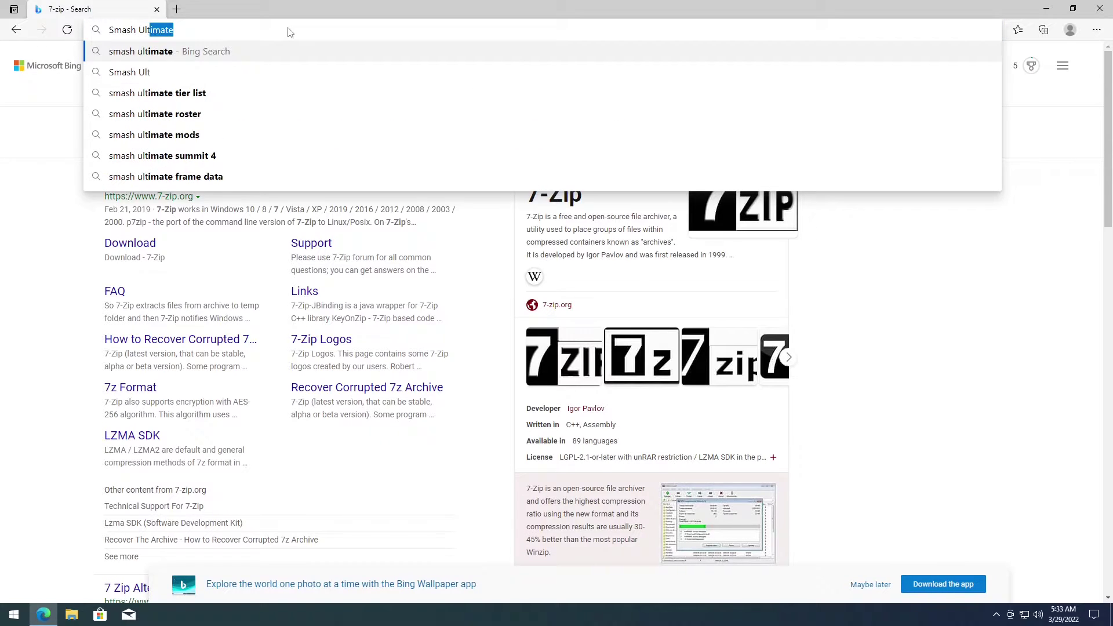
{"action": "type", "text": "ols"}
{"action": "key", "text": "Return"}
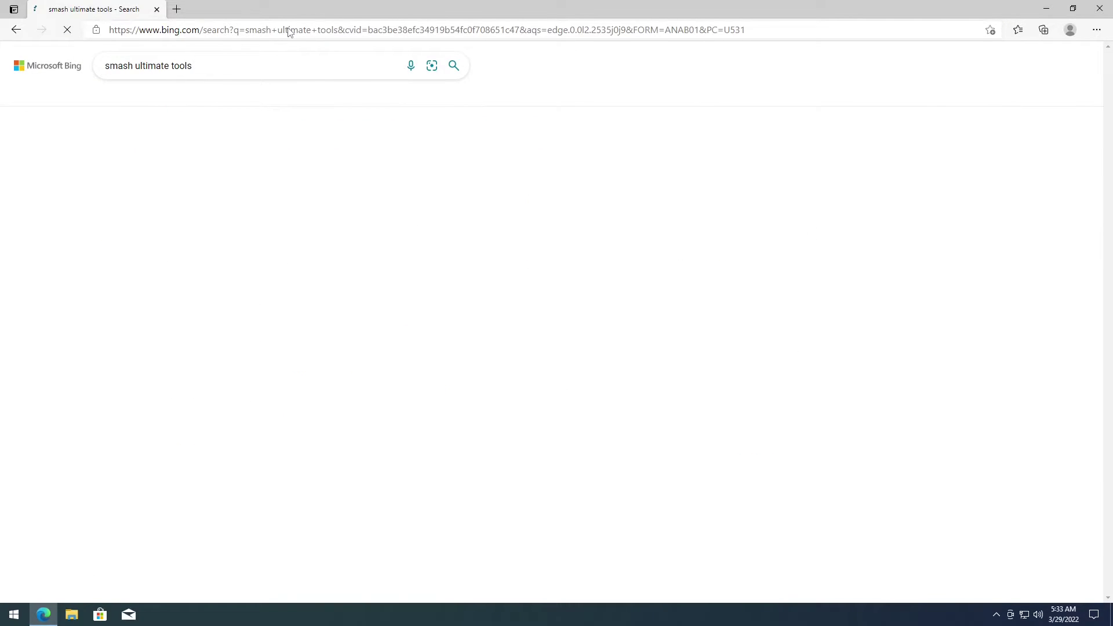
{"action": "scroll", "coordinate": [373, 204], "scroll_direction": "down", "scroll_amount": 2}
{"action": "scroll", "coordinate": [368, 199], "scroll_direction": "down", "scroll_amount": 4}
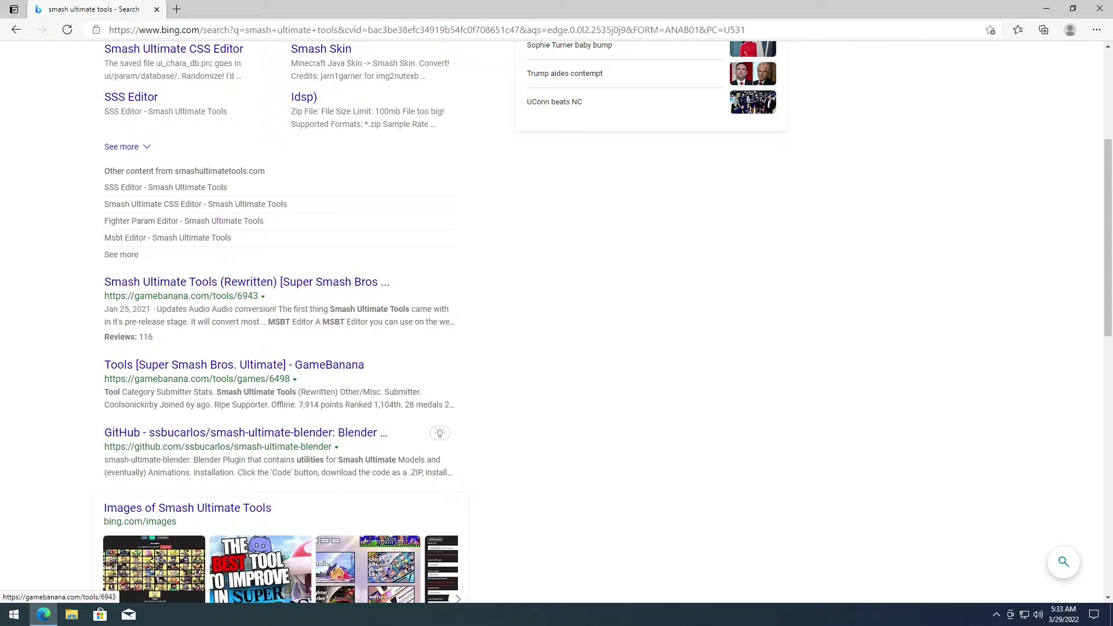
{"action": "left_click", "coordinate": [177, 288]}
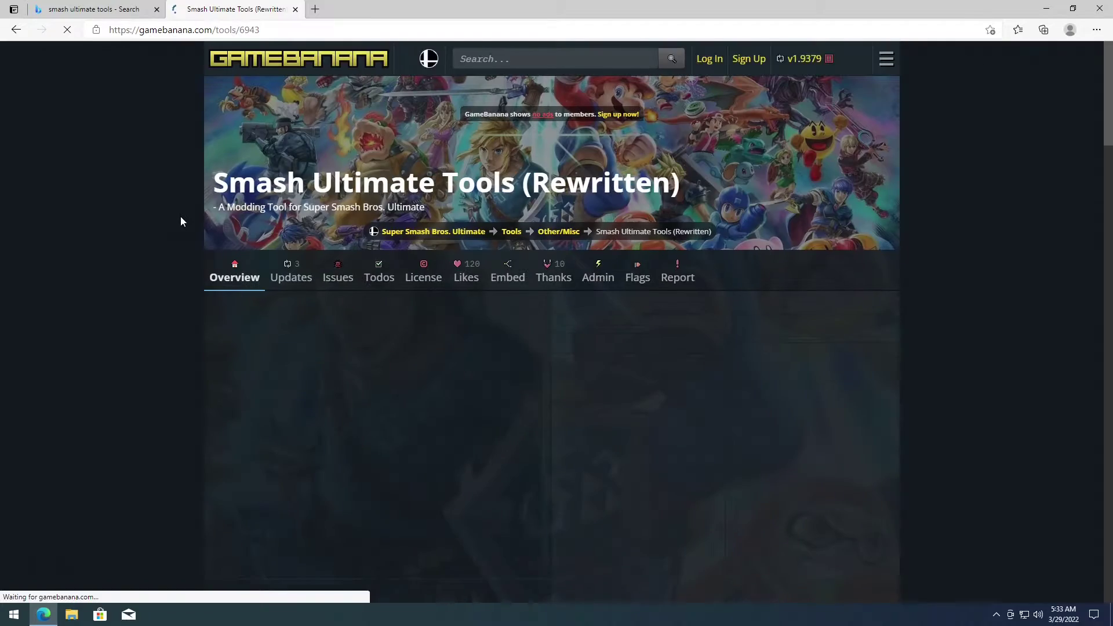
Download the hotfixed smashultimatetoolsrewrite_d13ca.7z archive from the Files section, then close Edge.
{"action": "scroll", "coordinate": [179, 221], "scroll_direction": "down", "scroll_amount": 15}
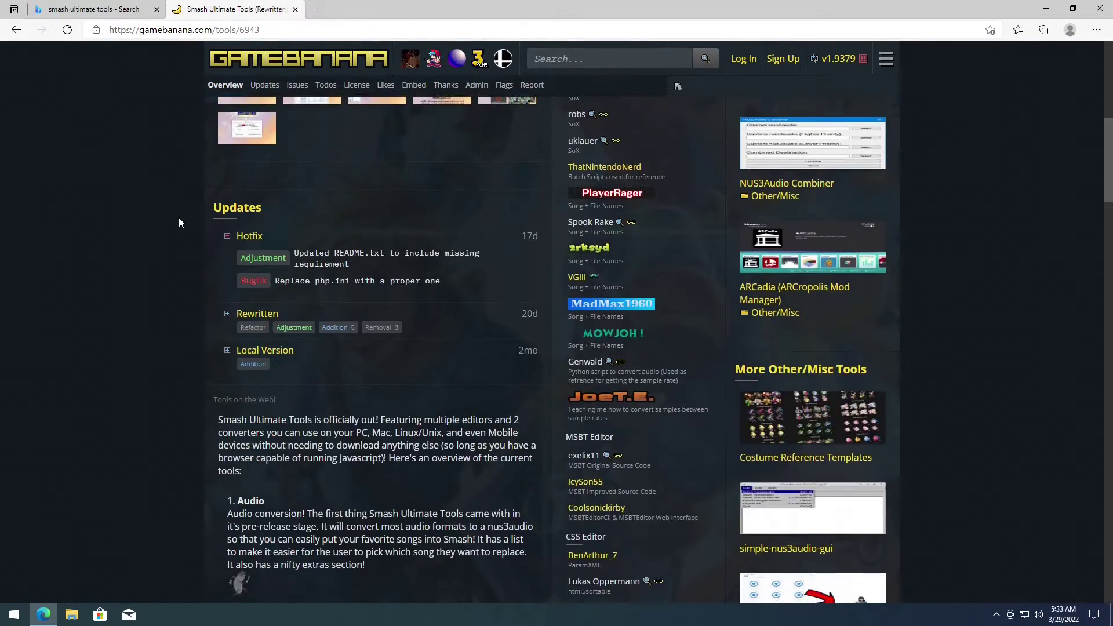
{"action": "scroll", "coordinate": [178, 223], "scroll_direction": "down", "scroll_amount": 2}
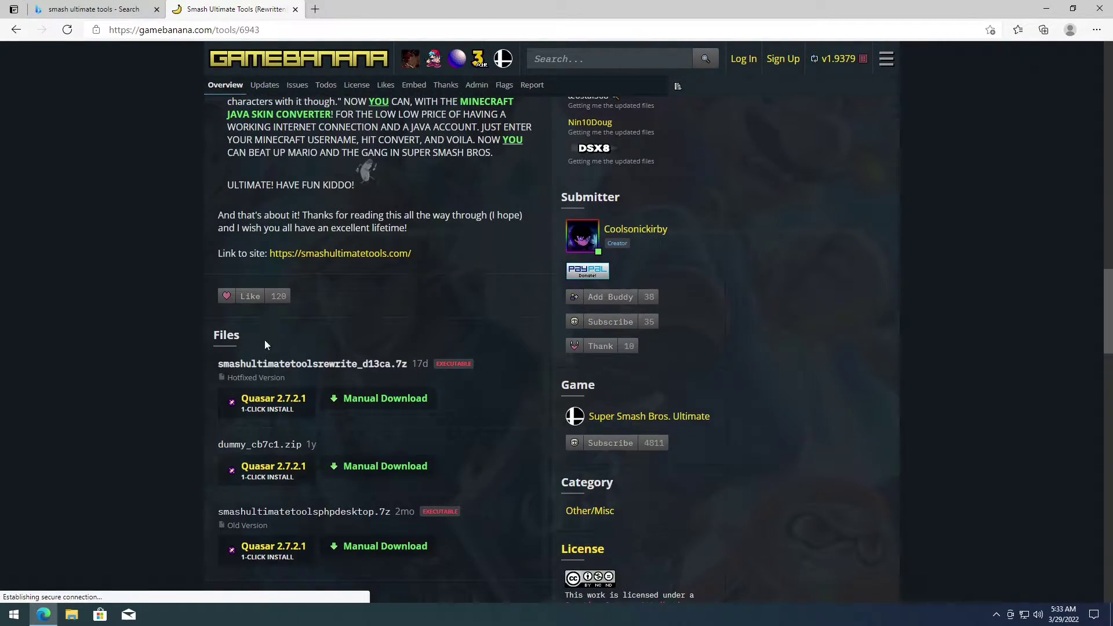
{"action": "left_click_drag", "start_coordinate": [217, 364], "coordinate": [385, 364]}
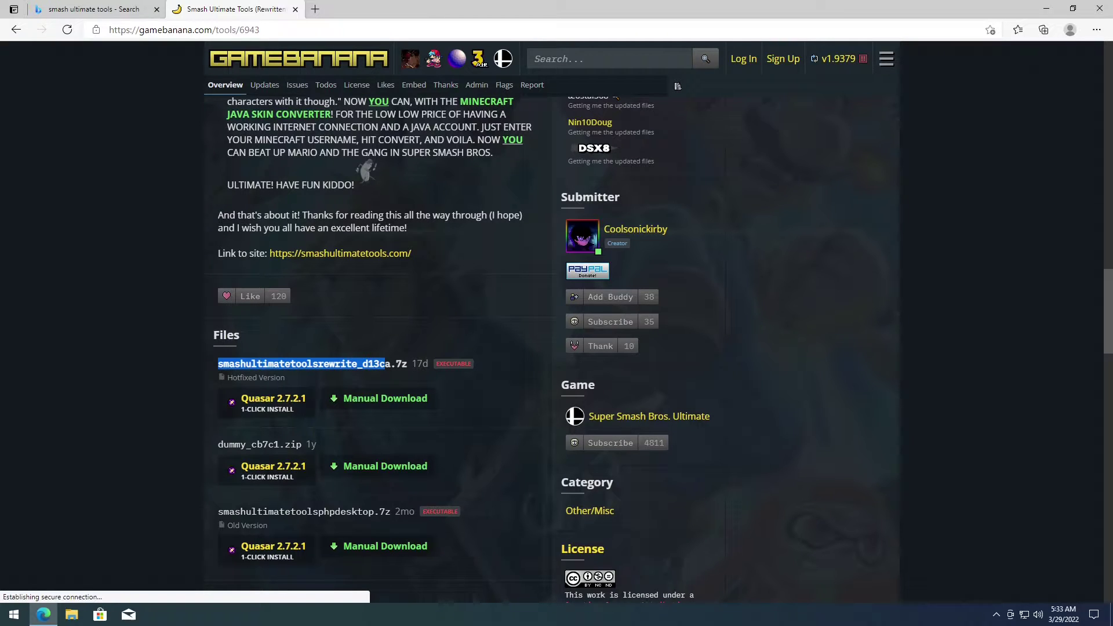
{"action": "left_click_drag", "start_coordinate": [219, 338], "coordinate": [242, 342]}
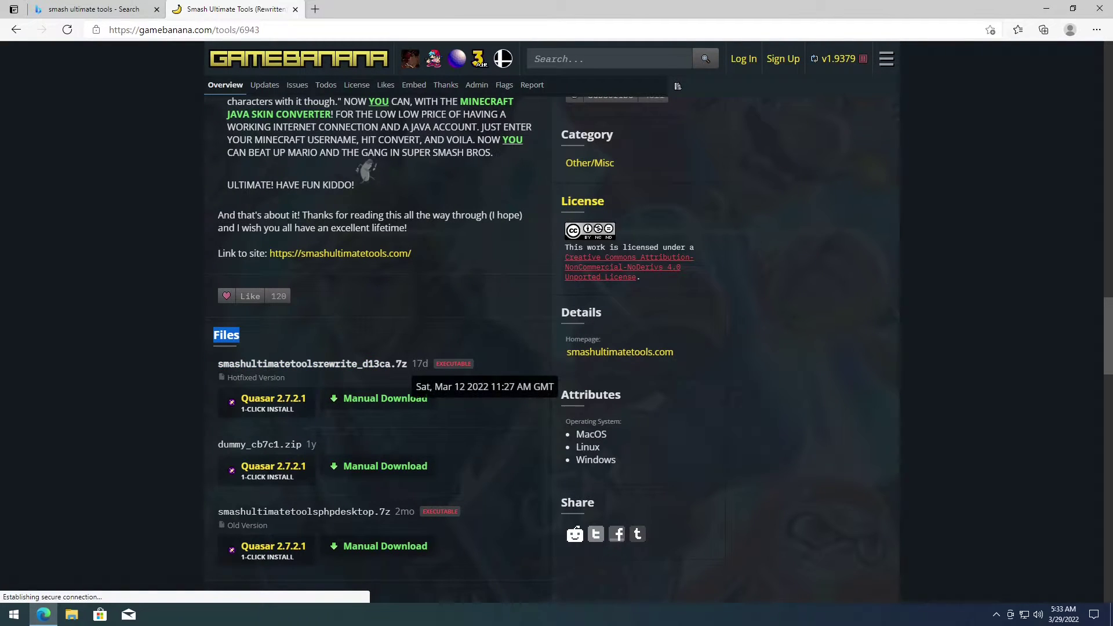
{"action": "double_click", "coordinate": [420, 363]}
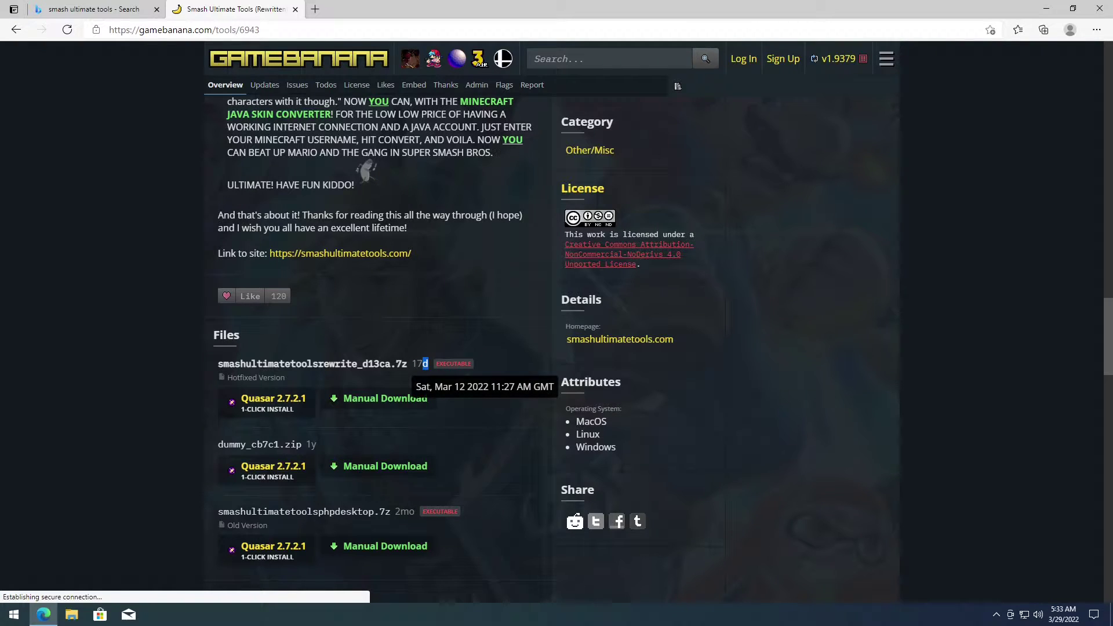
{"action": "scroll", "coordinate": [413, 365], "scroll_direction": "down", "scroll_amount": 3}
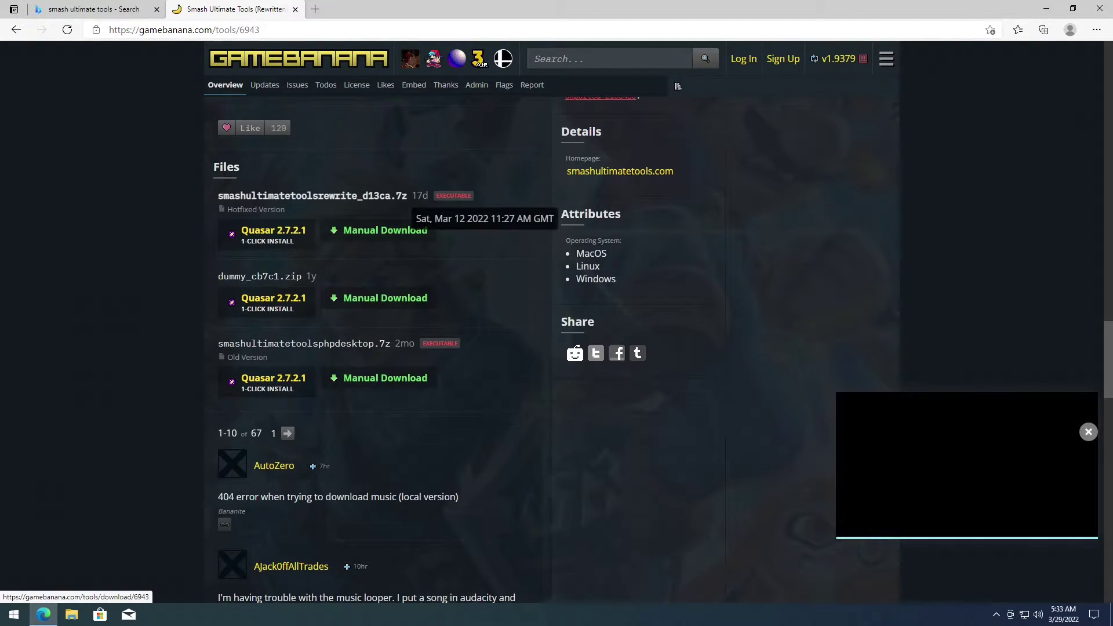
{"action": "left_click", "coordinate": [386, 232]}
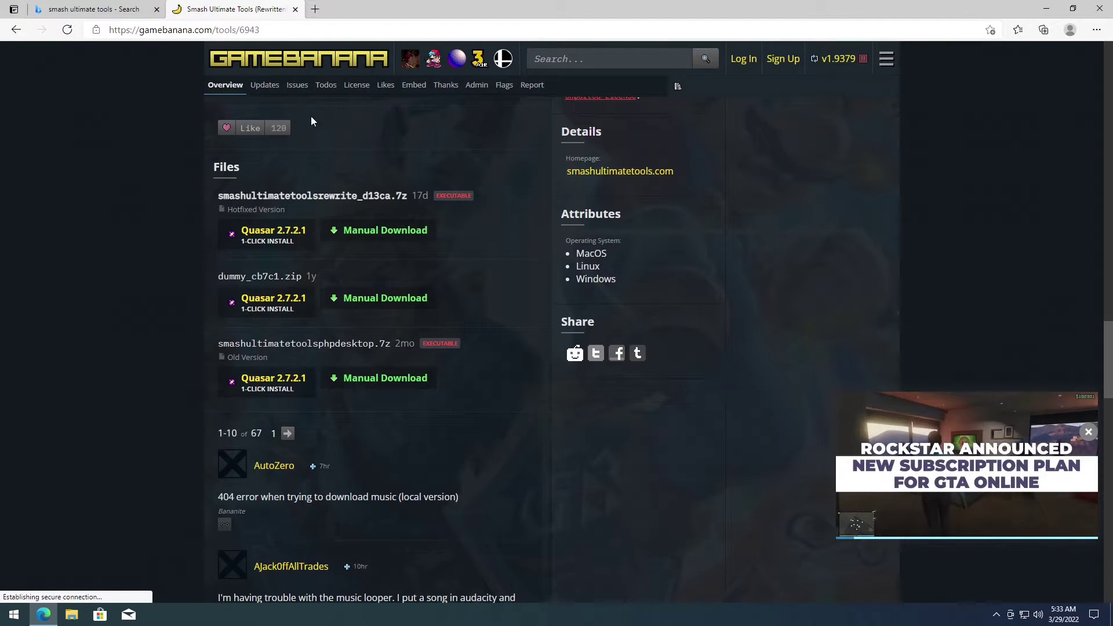
{"action": "left_click", "coordinate": [1100, 8]}
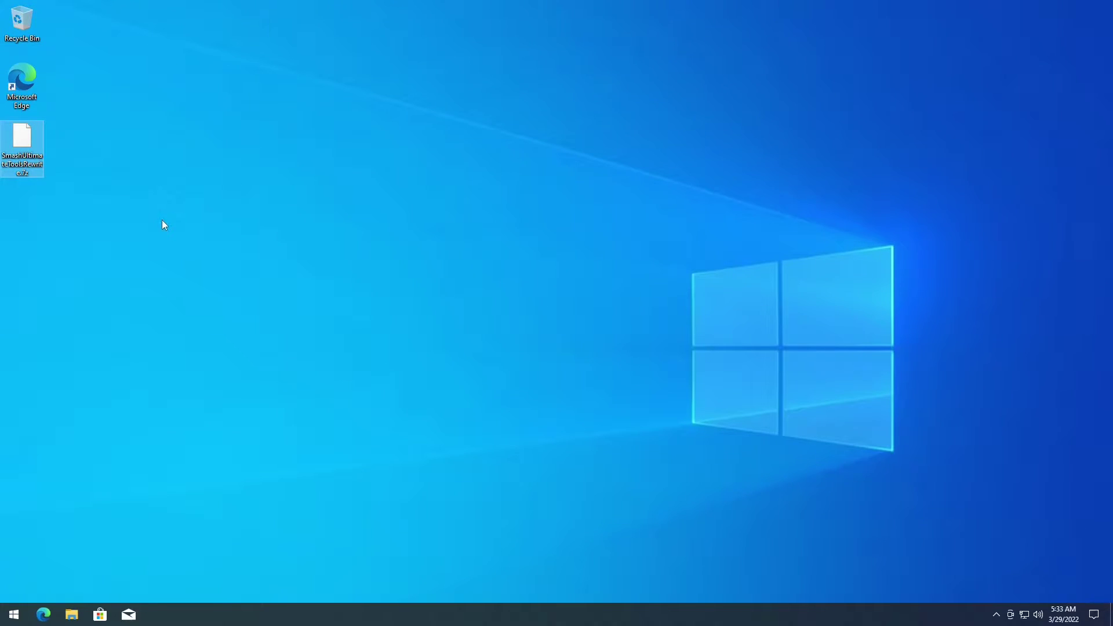
Open SmashUltimateToolsRewrite.7z in 7-Zip File Manager from its right-click menu.
{"action": "right_click", "coordinate": [28, 147]}
{"action": "mouse_move", "coordinate": [60, 164]}
{"action": "left_click", "coordinate": [257, 165]}
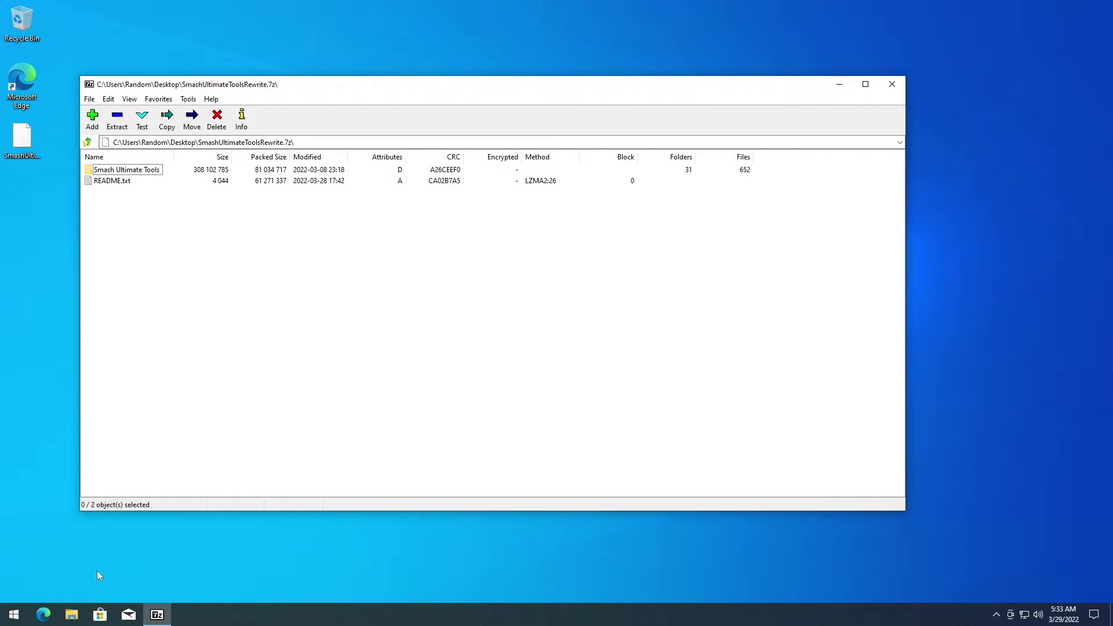
Create the folders C:\Modding\Tools in Explorer and select both archive items in 7-Zip.
{"action": "left_click", "coordinate": [72, 616]}
{"action": "left_click", "coordinate": [272, 314]}
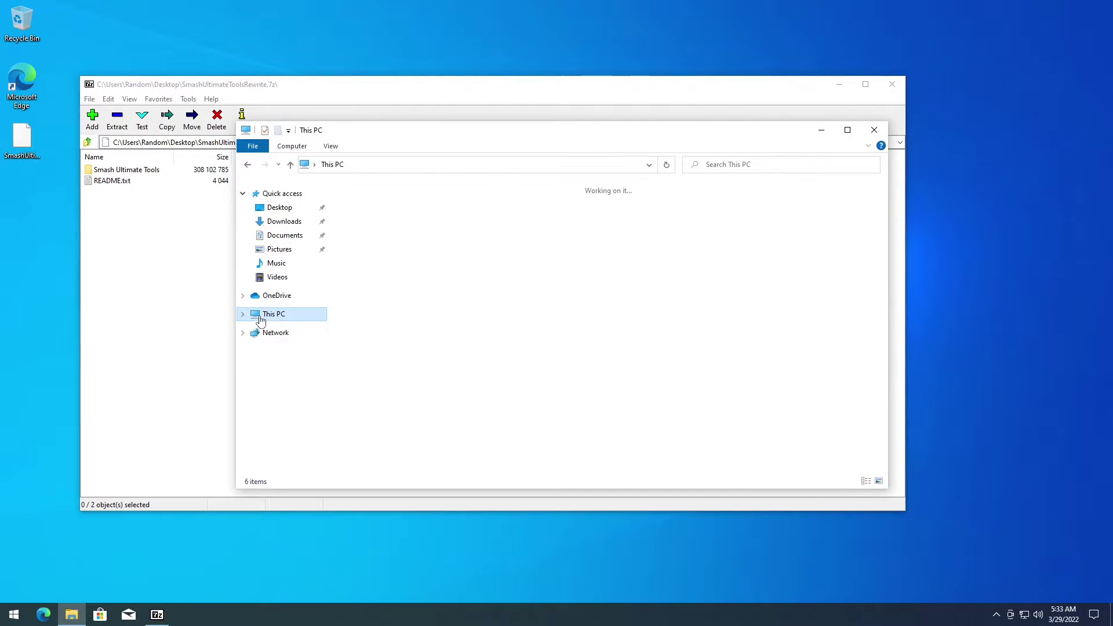
{"action": "double_click", "coordinate": [513, 325]}
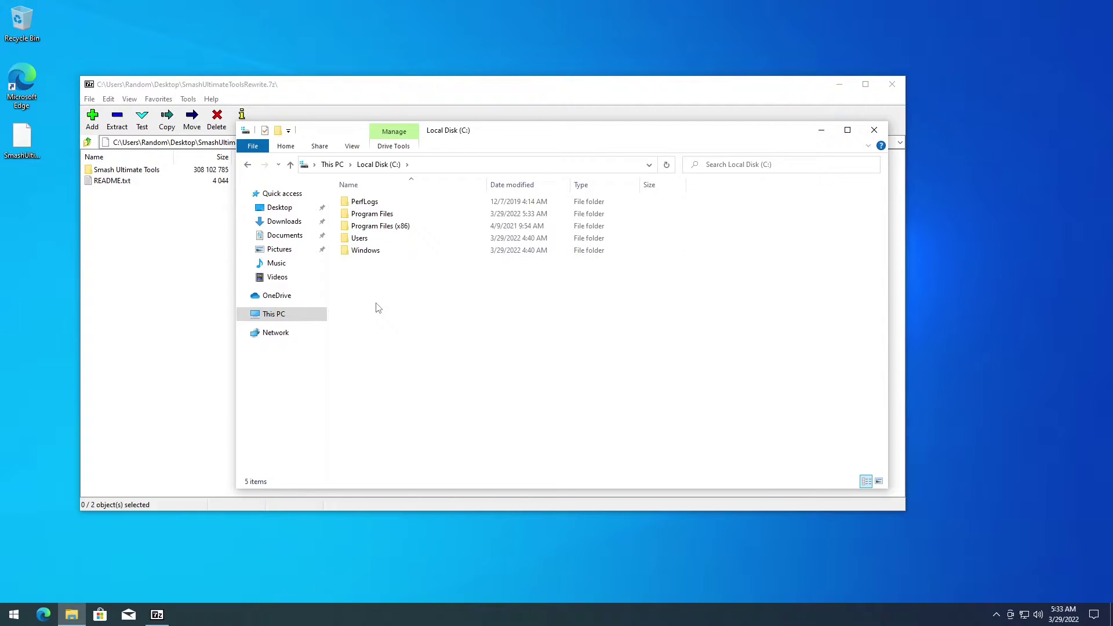
{"action": "key", "text": "ctrl+shift+n"}
{"action": "type", "text": "Mo"}
{"action": "key", "text": "Return"}
{"action": "key", "text": "Return"}
{"action": "key", "text": "ctrl+shift+n"}
{"action": "type", "text": "Tools"}
{"action": "key", "text": "Return"}
{"action": "key", "text": "Return"}
{"action": "left_click_drag", "start_coordinate": [167, 249], "coordinate": [83, 165]}
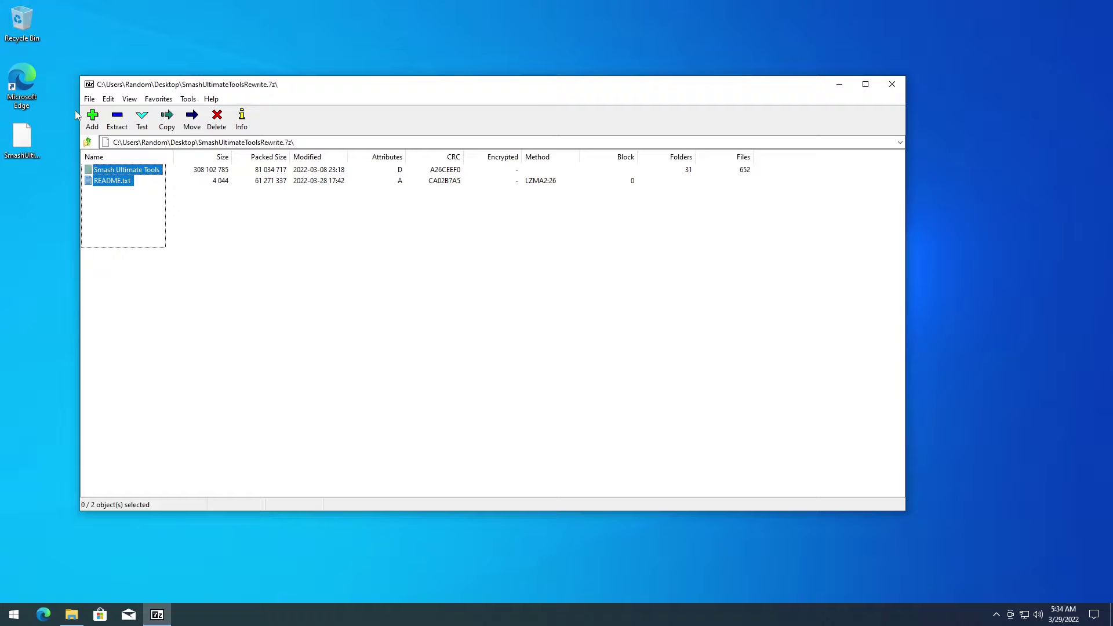
Drag the Smash Ultimate Tools folder and README.txt into C:\Modding\Tools, turn on file name extensions, and open README.txt.
{"action": "left_click_drag", "start_coordinate": [106, 569], "coordinate": [461, 325]}
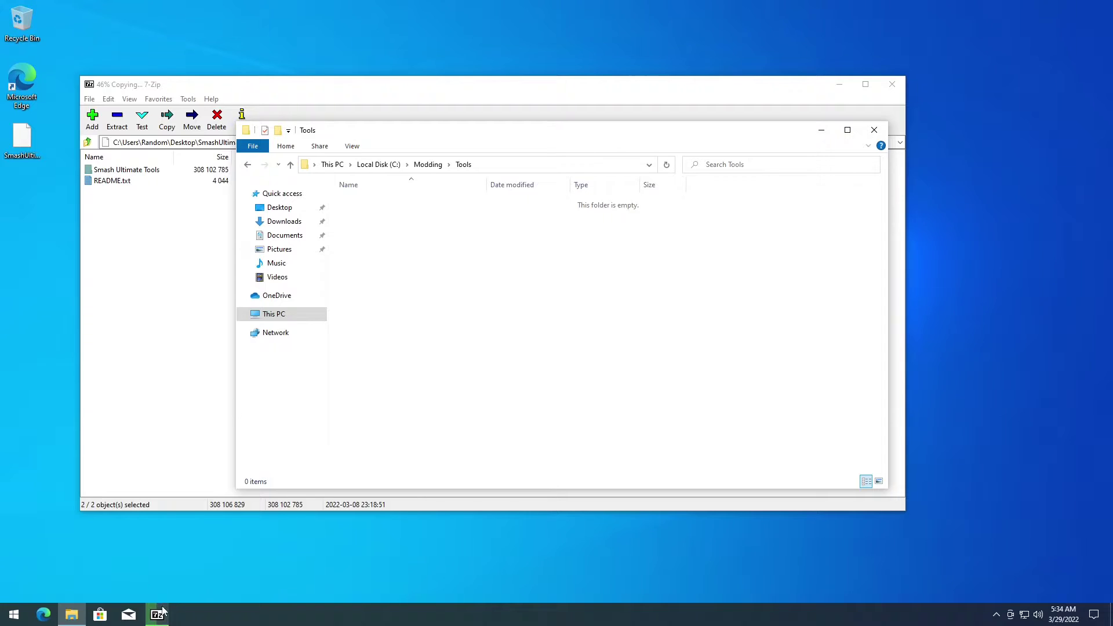
{"action": "left_click", "coordinate": [409, 269]}
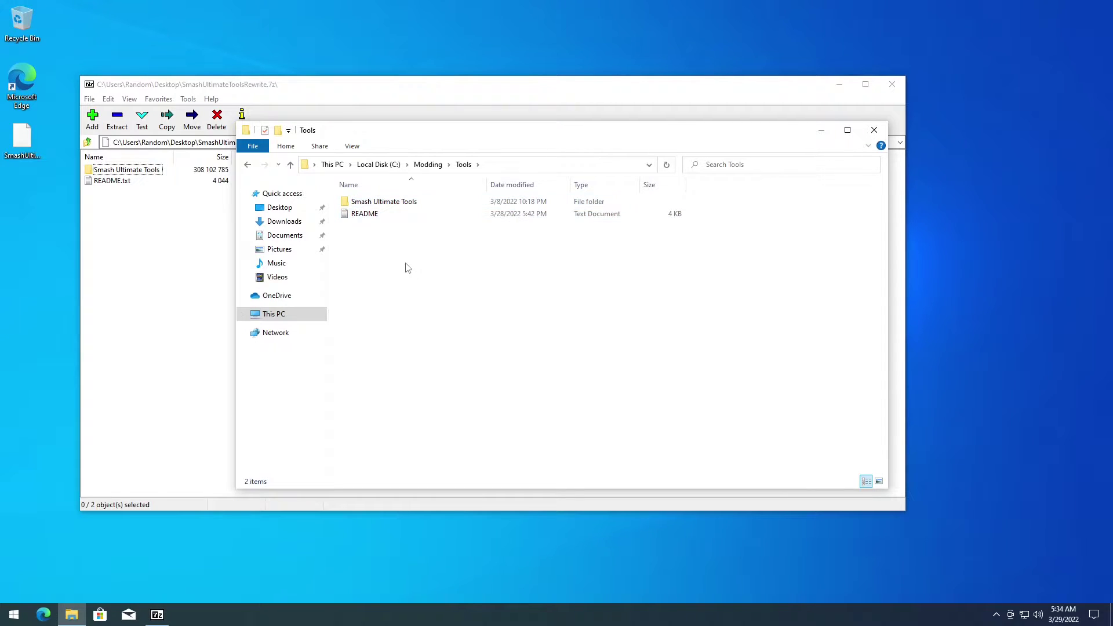
{"action": "left_click", "coordinate": [352, 147]}
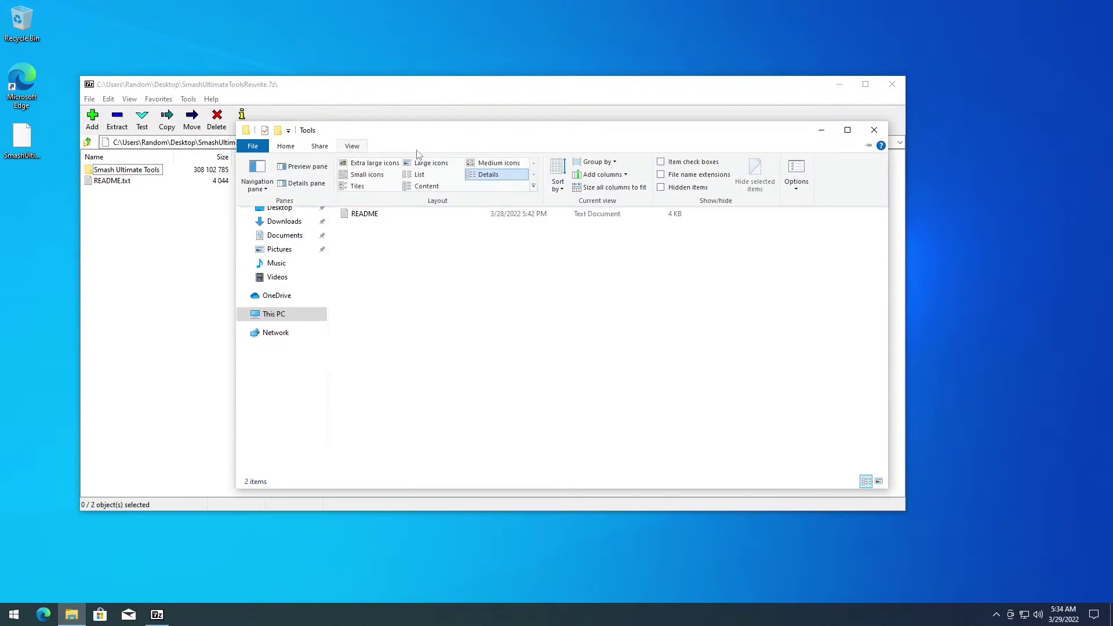
{"action": "left_click", "coordinate": [679, 176]}
{"action": "left_click", "coordinate": [383, 225]}
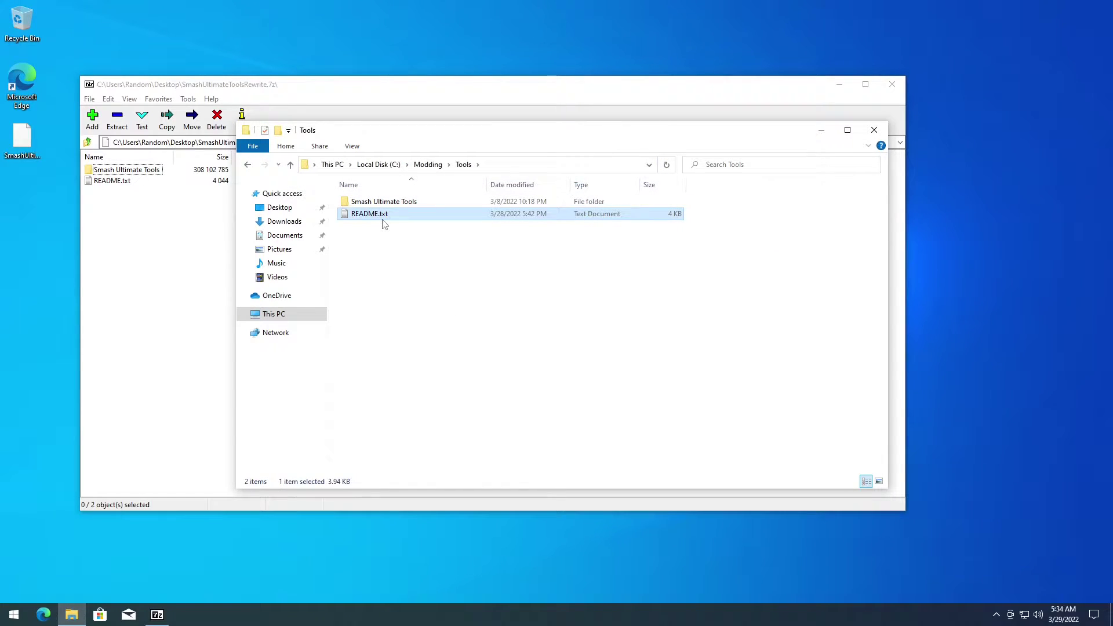
{"action": "double_click", "coordinate": [382, 216]}
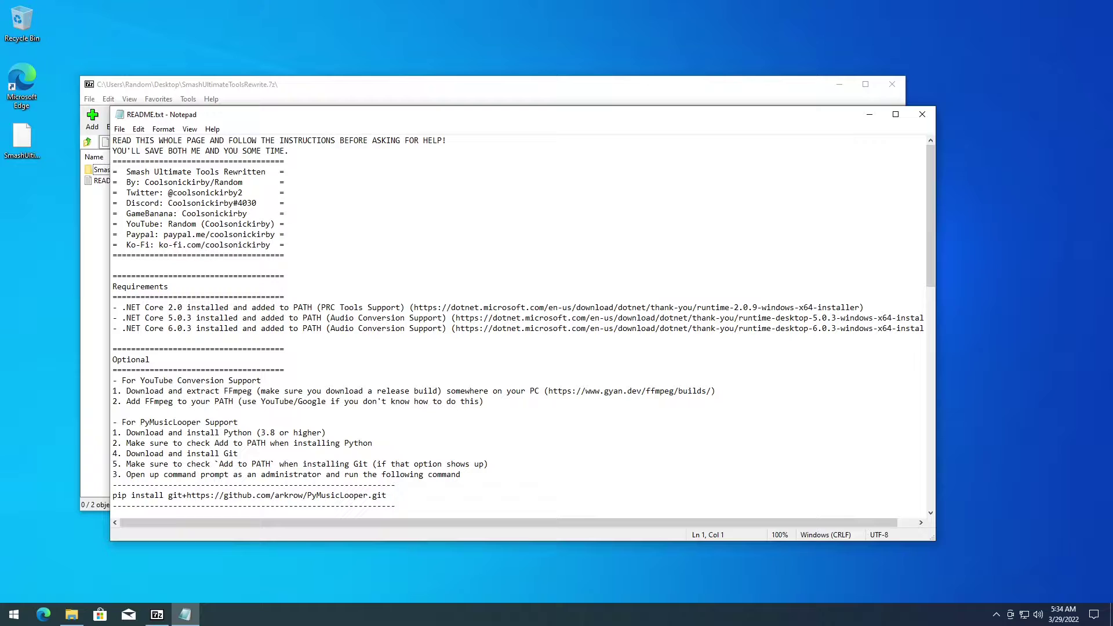
Review the README's author credits and the .NET Core 2.0 and 5.0.3 requirement lines.
{"action": "scroll", "coordinate": [519, 324], "scroll_direction": "down", "scroll_amount": 15}
{"action": "scroll", "coordinate": [519, 324], "scroll_direction": "up", "scroll_amount": 15}
{"action": "left_click_drag", "start_coordinate": [113, 161], "coordinate": [285, 245]}
{"action": "scroll", "coordinate": [524, 328], "scroll_direction": "down", "scroll_amount": 3}
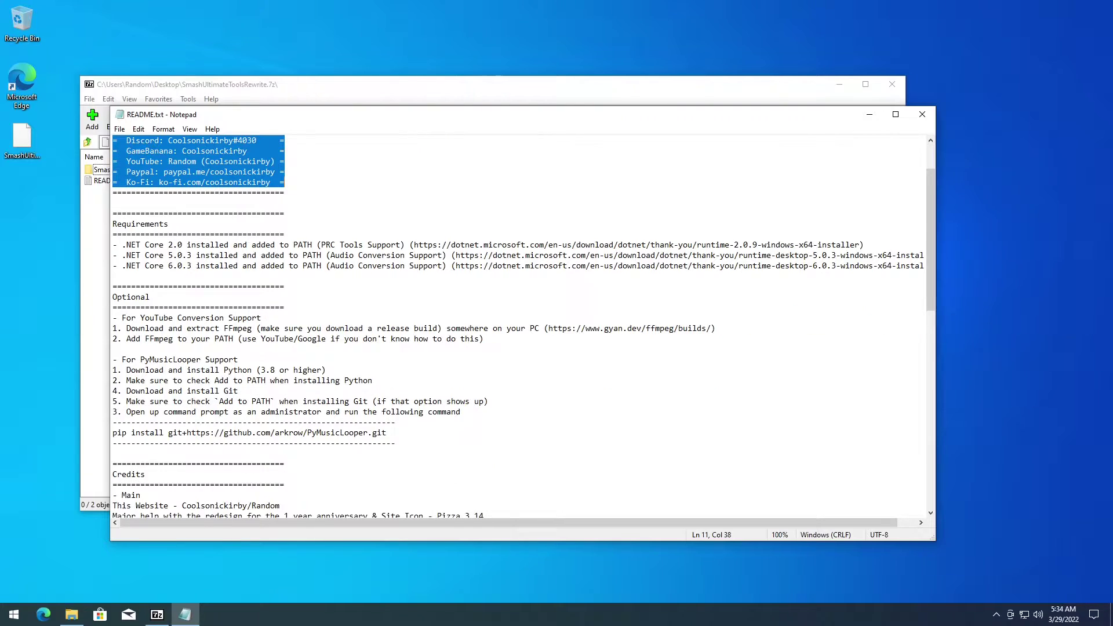
{"action": "left_click_drag", "start_coordinate": [122, 213], "coordinate": [350, 214]}
{"action": "left_click_drag", "start_coordinate": [168, 223], "coordinate": [113, 245]}
{"action": "left_click", "coordinate": [114, 245]}
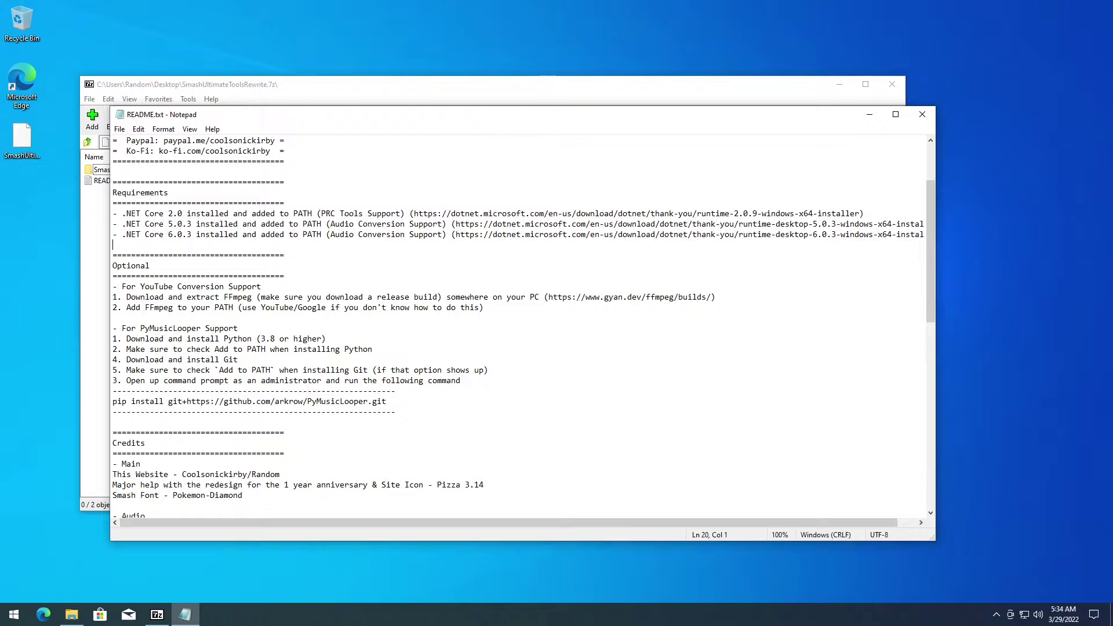
Read the YouTube Conversion and PyMusicLooper support sections, then close the README.
{"action": "left_click_drag", "start_coordinate": [140, 286], "coordinate": [410, 297]}
{"action": "left_click_drag", "start_coordinate": [140, 286], "coordinate": [262, 287]}
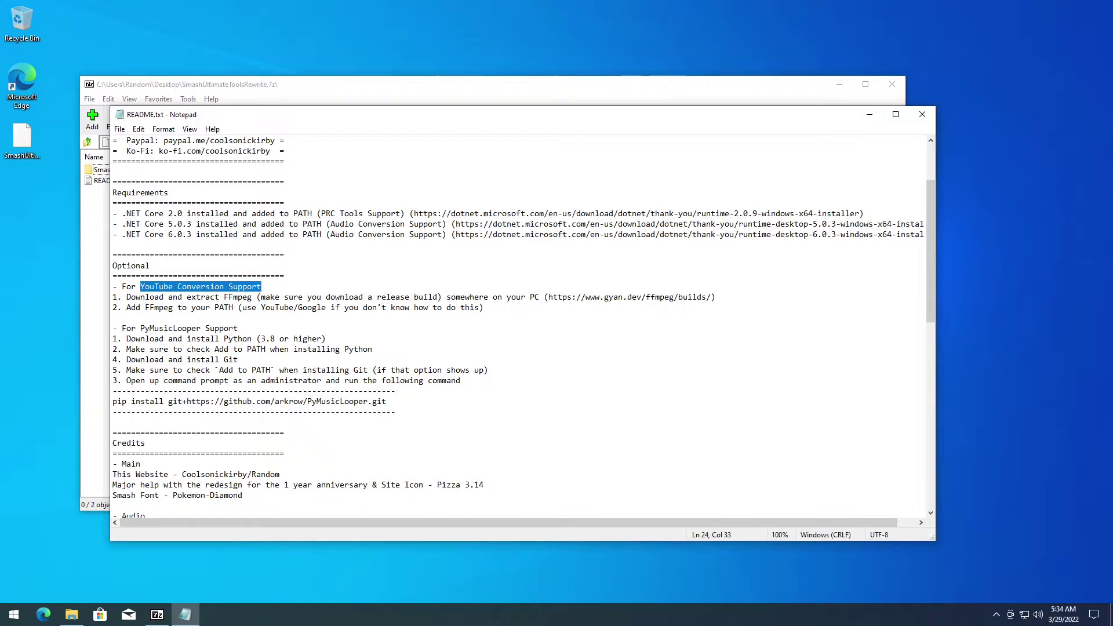
{"action": "left_click_drag", "start_coordinate": [141, 328], "coordinate": [206, 328]}
{"action": "scroll", "coordinate": [523, 327], "scroll_direction": "down", "scroll_amount": 9}
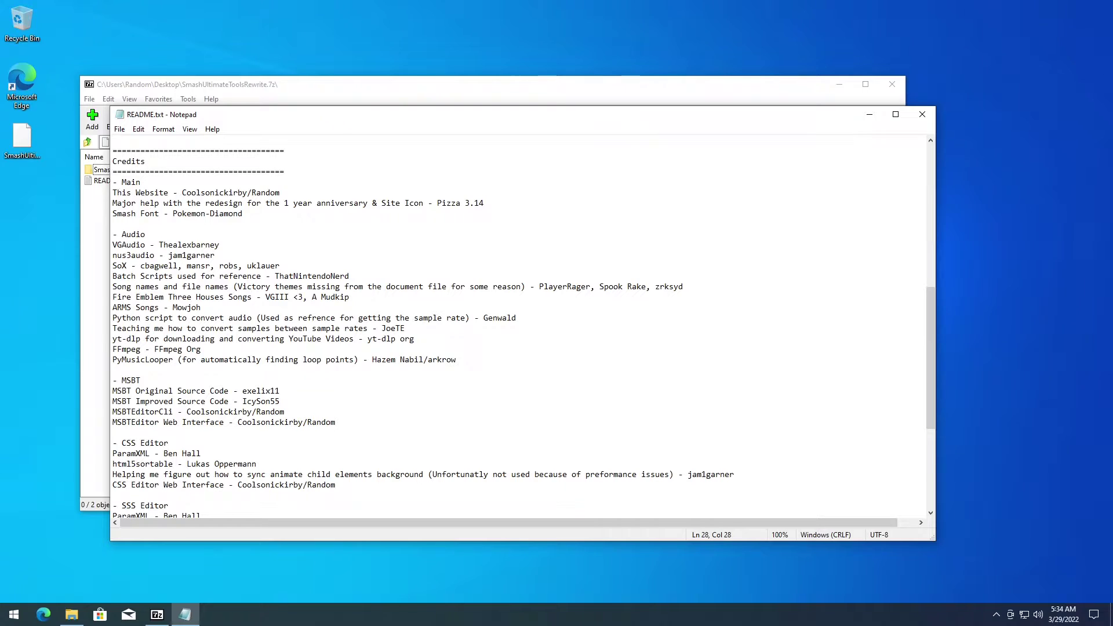
{"action": "key", "text": "shift+Down"}
{"action": "key", "text": "shift+Down"}
{"action": "key", "text": "shift+Down"}
{"action": "key", "text": "shift+Down"}
{"action": "key", "text": "shift+Down"}
{"action": "key", "text": "shift+Down"}
{"action": "key", "text": "shift+Down"}
{"action": "key", "text": "shift+Down"}
{"action": "key", "text": "shift+Down"}
{"action": "key", "text": "shift+Down"}
{"action": "key", "text": "shift+Down"}
{"action": "key", "text": "shift+Down"}
{"action": "key", "text": "shift+Down"}
{"action": "key", "text": "shift+Down"}
{"action": "key", "text": "shift+Down"}
{"action": "key", "text": "shift+Down"}
{"action": "key", "text": "shift+Down"}
{"action": "key", "text": "shift+Down"}
{"action": "key", "text": "shift+Down"}
{"action": "key", "text": "shift+Down"}
{"action": "key", "text": "Right"}
{"action": "scroll", "coordinate": [523, 328], "scroll_direction": "down", "scroll_amount": 3}
{"action": "scroll", "coordinate": [523, 328], "scroll_direction": "up", "scroll_amount": 6}
{"action": "scroll", "coordinate": [523, 327], "scroll_direction": "down", "scroll_amount": 9}
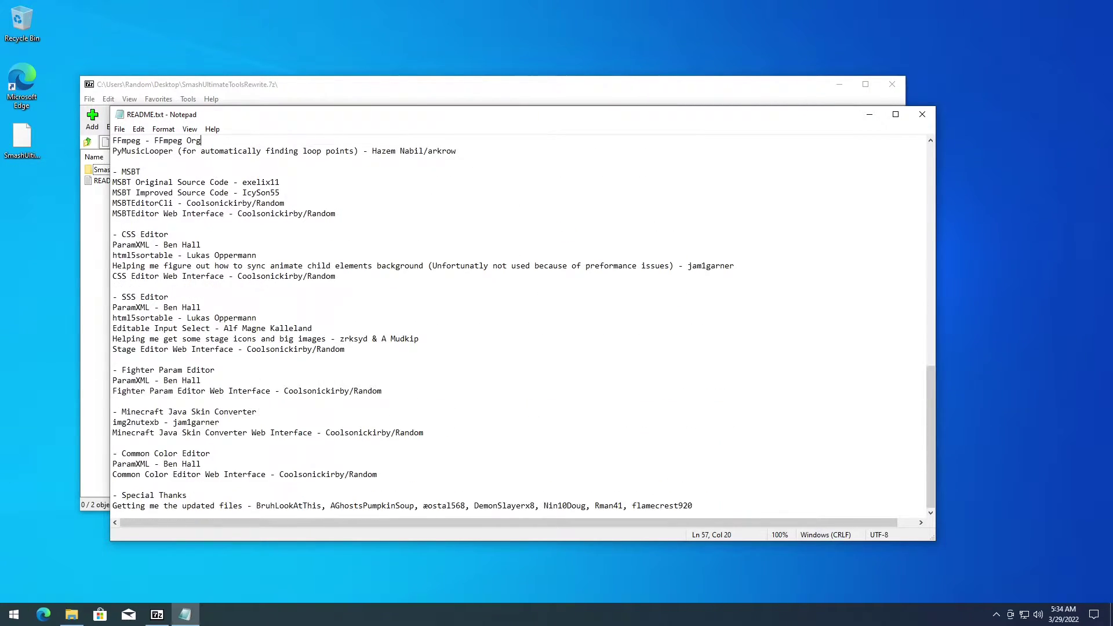
{"action": "scroll", "coordinate": [523, 327], "scroll_direction": "up", "scroll_amount": 3}
{"action": "left_click", "coordinate": [922, 115]}
{"action": "left_click", "coordinate": [445, 251]}
Launch SmashUltimateTools.exe and save the .NET Core 2.0.9 runtime installer to the desktop.
{"action": "double_click", "coordinate": [399, 207]}
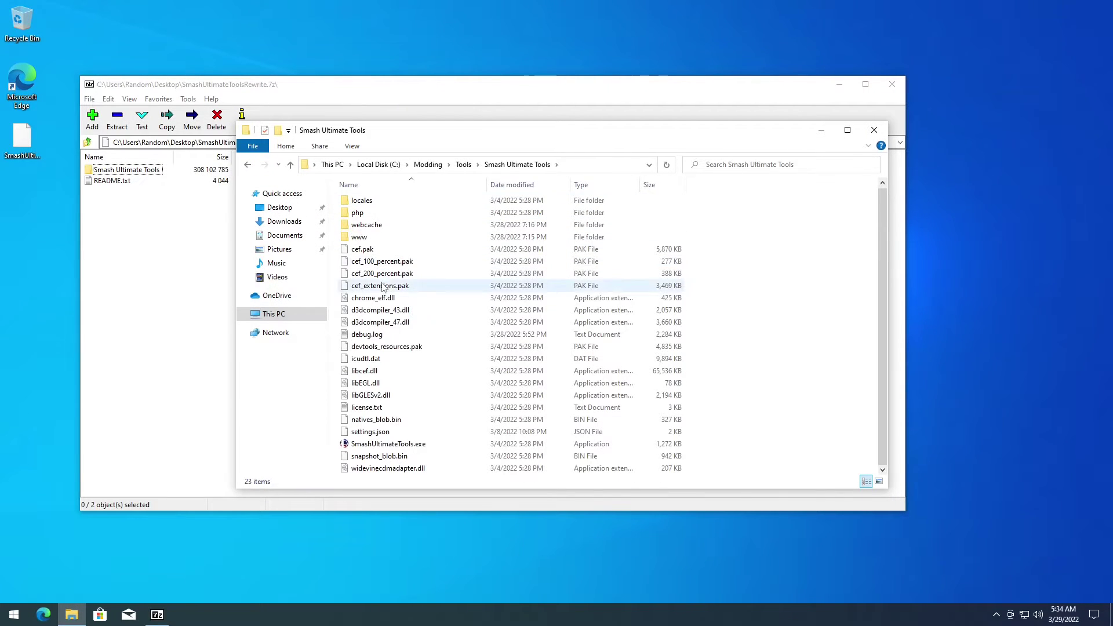
{"action": "double_click", "coordinate": [405, 444]}
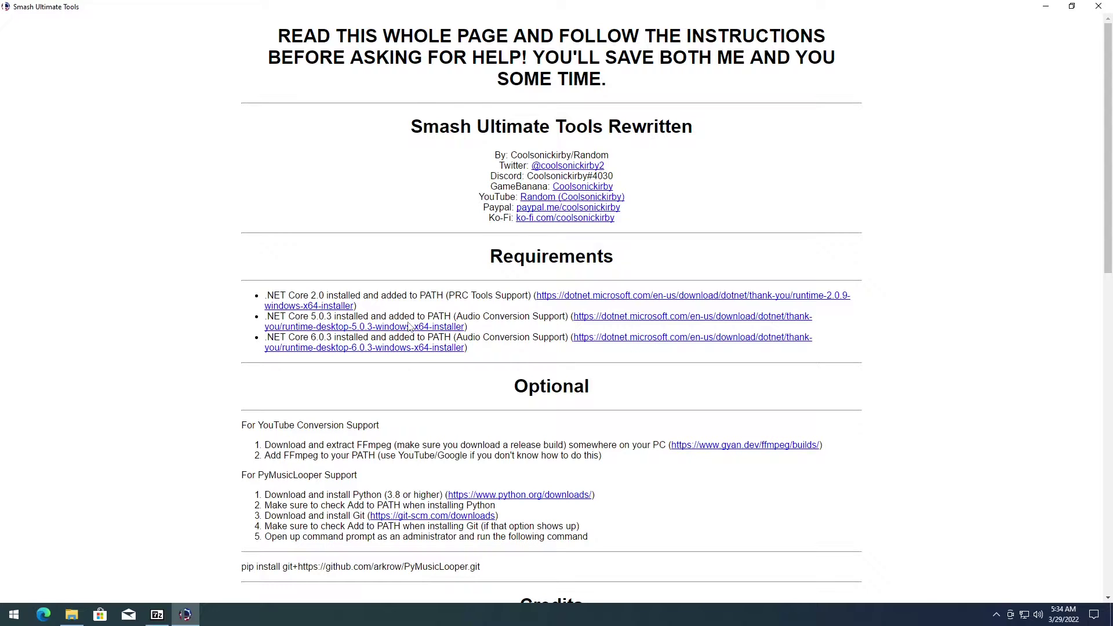
{"action": "scroll", "coordinate": [359, 249], "scroll_direction": "down", "scroll_amount": 1}
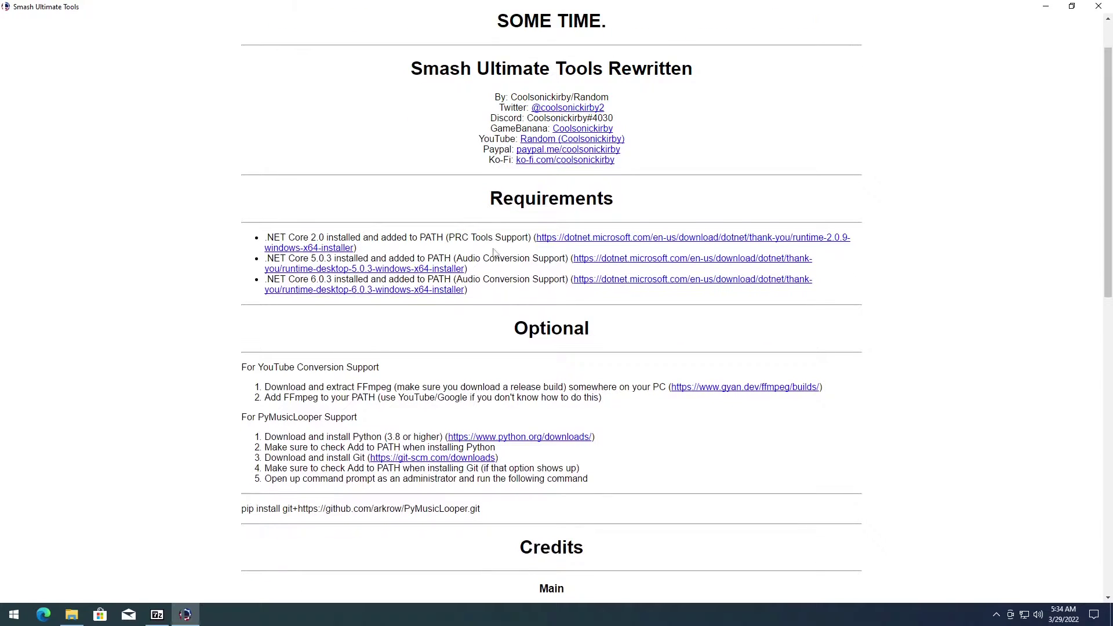
{"action": "left_click", "coordinate": [560, 246]}
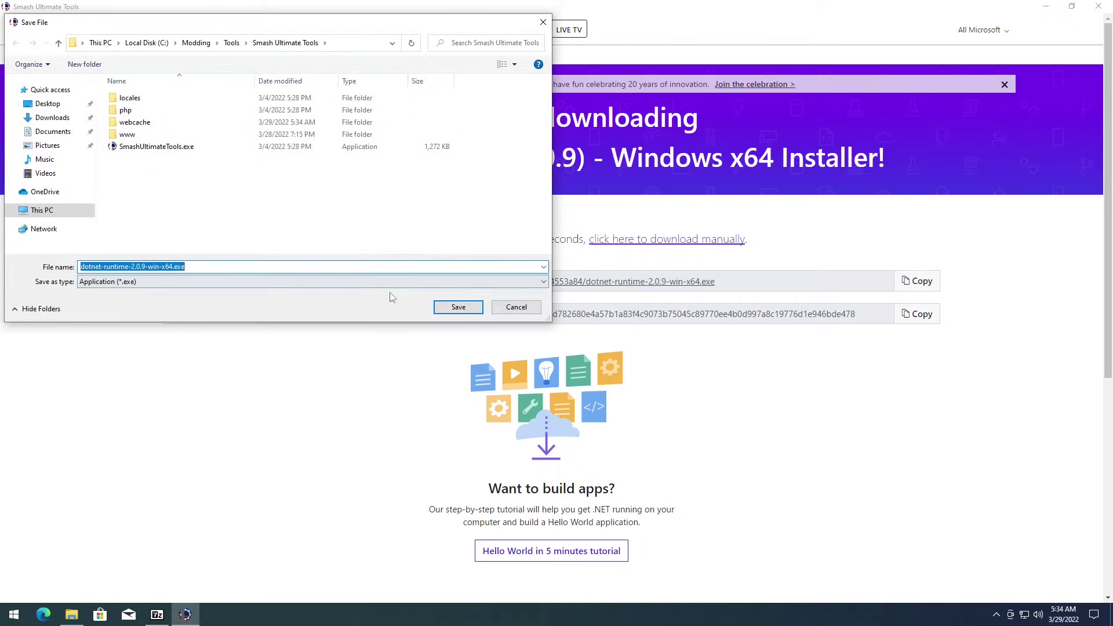
{"action": "left_click", "coordinate": [47, 106]}
{"action": "left_click", "coordinate": [456, 308]}
{"action": "right_click", "coordinate": [234, 213]}
{"action": "left_click", "coordinate": [238, 215]}
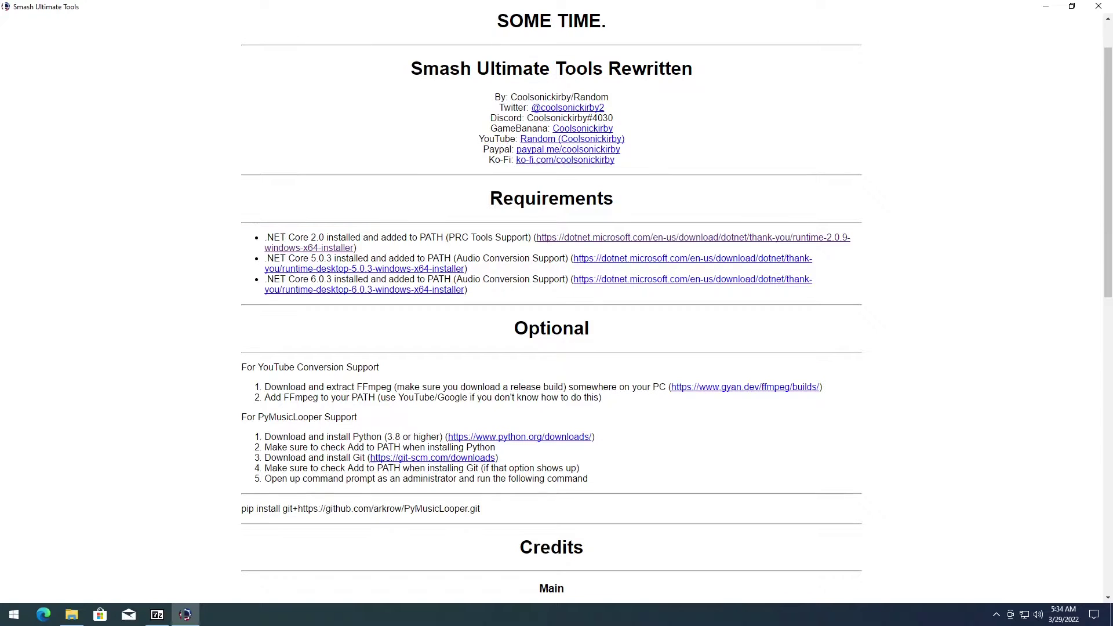
Save the 5.0.3 and 6.0.3 runtime installers, returning to the README each time, and restore the window.
{"action": "left_click", "coordinate": [575, 264]}
{"action": "left_click", "coordinate": [458, 308]}
{"action": "right_click", "coordinate": [408, 294]}
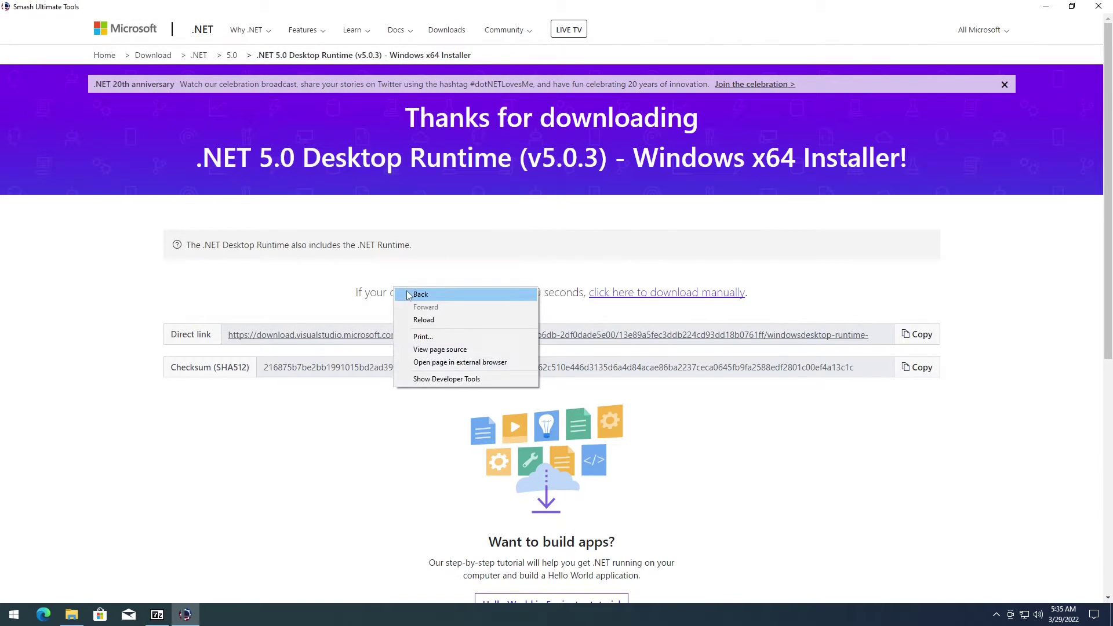
{"action": "left_click", "coordinate": [418, 295]}
{"action": "left_click", "coordinate": [403, 287]}
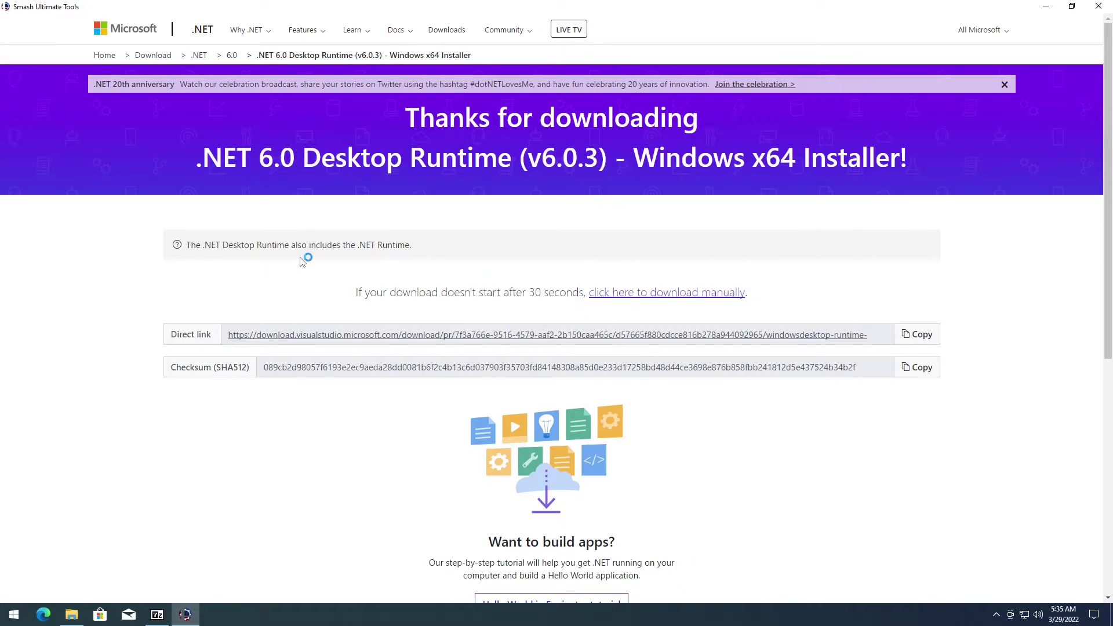
{"action": "left_click", "coordinate": [458, 307]}
{"action": "right_click", "coordinate": [443, 268]}
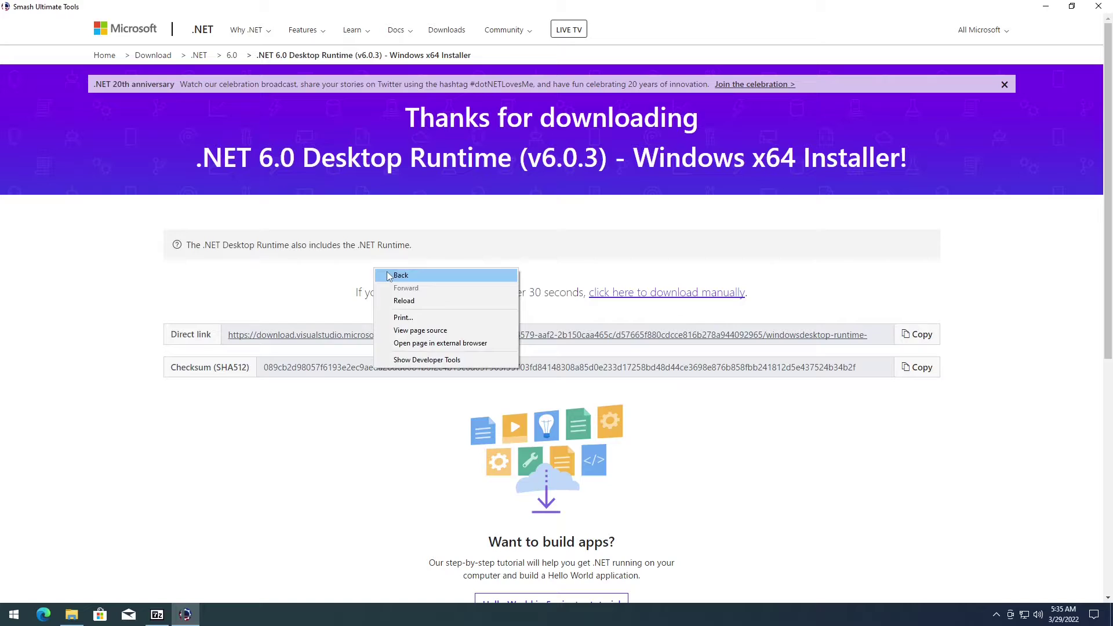
{"action": "left_click", "coordinate": [452, 274]}
{"action": "left_click_drag", "start_coordinate": [287, 237], "coordinate": [324, 289]}
{"action": "left_click", "coordinate": [184, 267]}
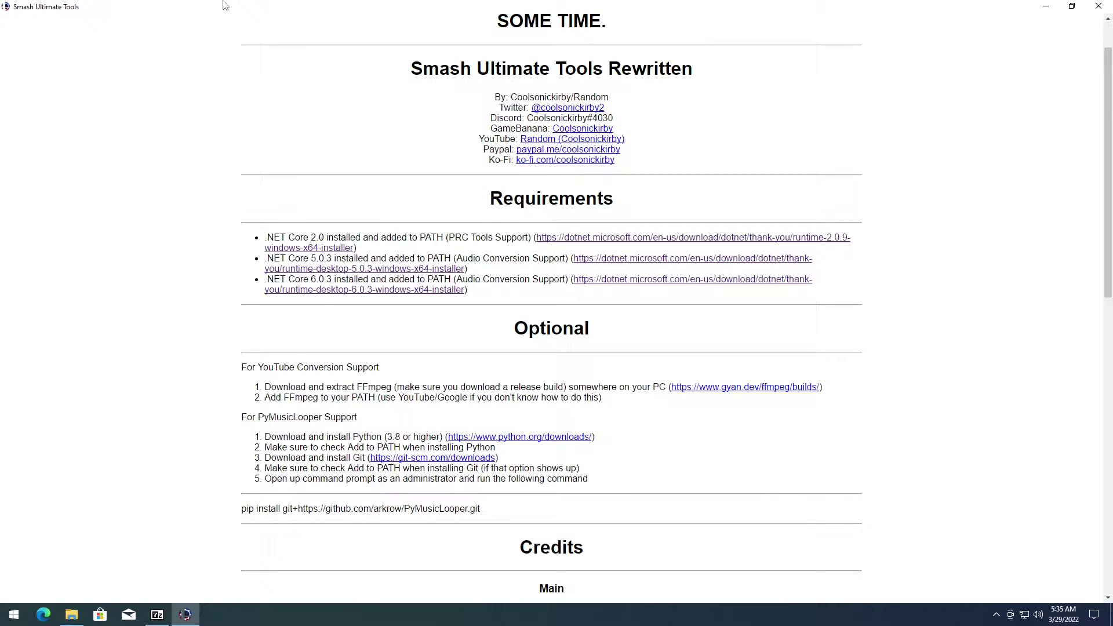
{"action": "double_click", "coordinate": [223, 7]}
Refresh the desktop and install the .NET Core 2.0.9 runtime.
{"action": "right_click", "coordinate": [54, 200]}
{"action": "left_click", "coordinate": [81, 233]}
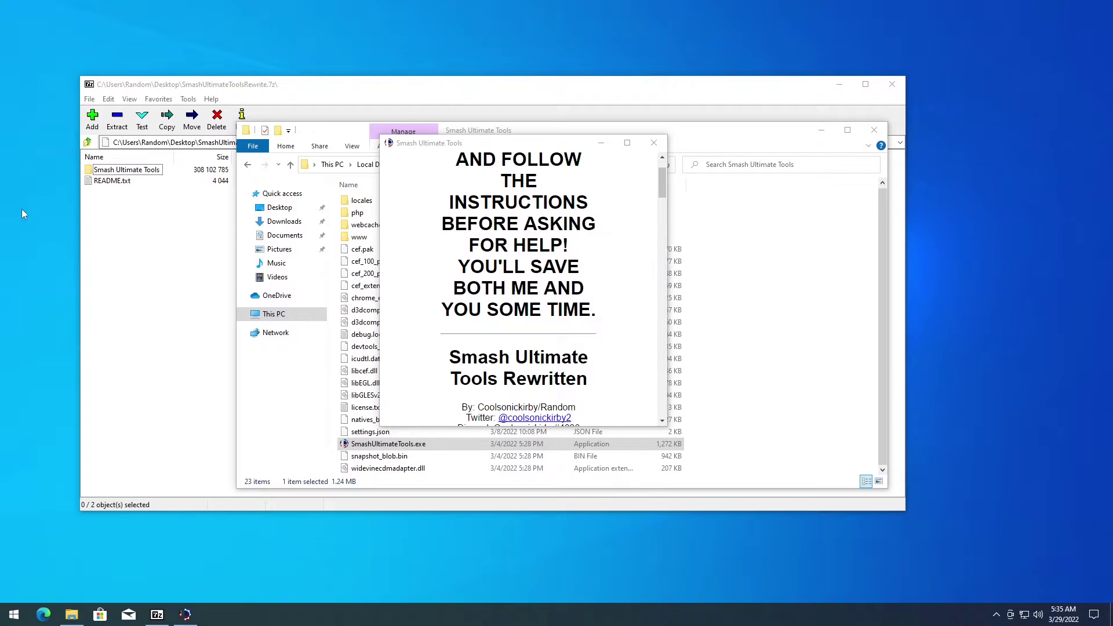
{"action": "double_click", "coordinate": [24, 209]}
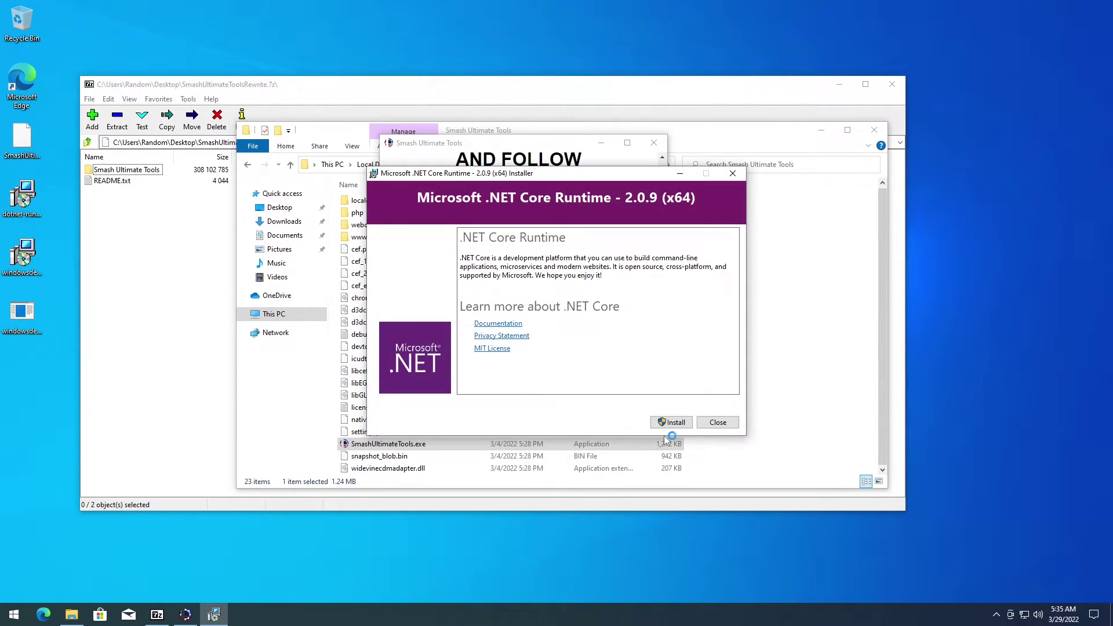
{"action": "left_click", "coordinate": [669, 424]}
{"action": "left_click", "coordinate": [516, 385]}
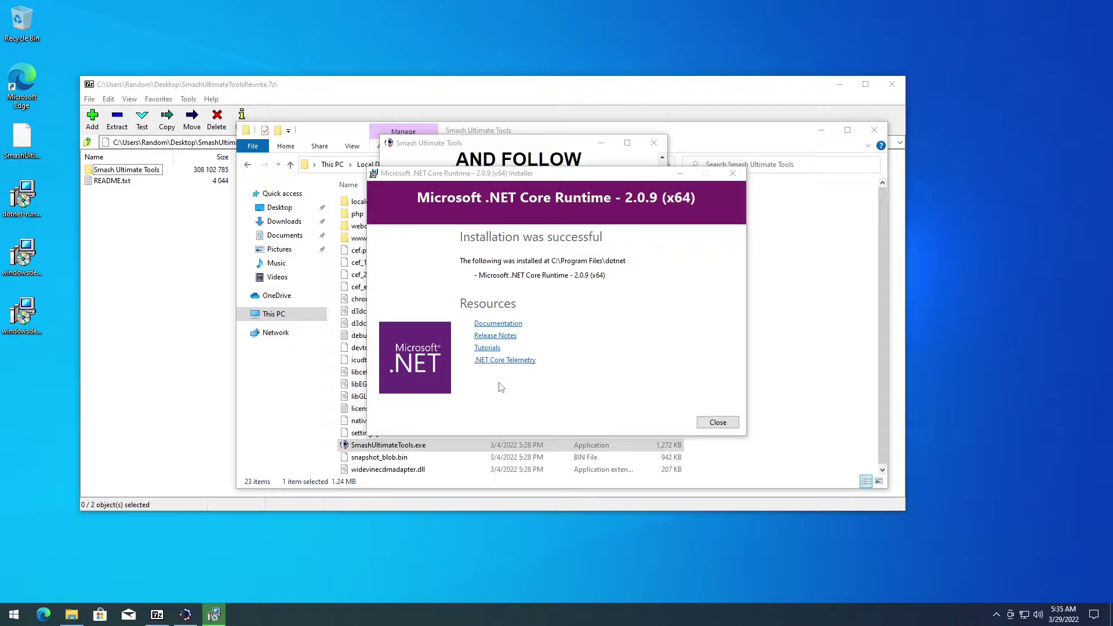
{"action": "left_click", "coordinate": [718, 422]}
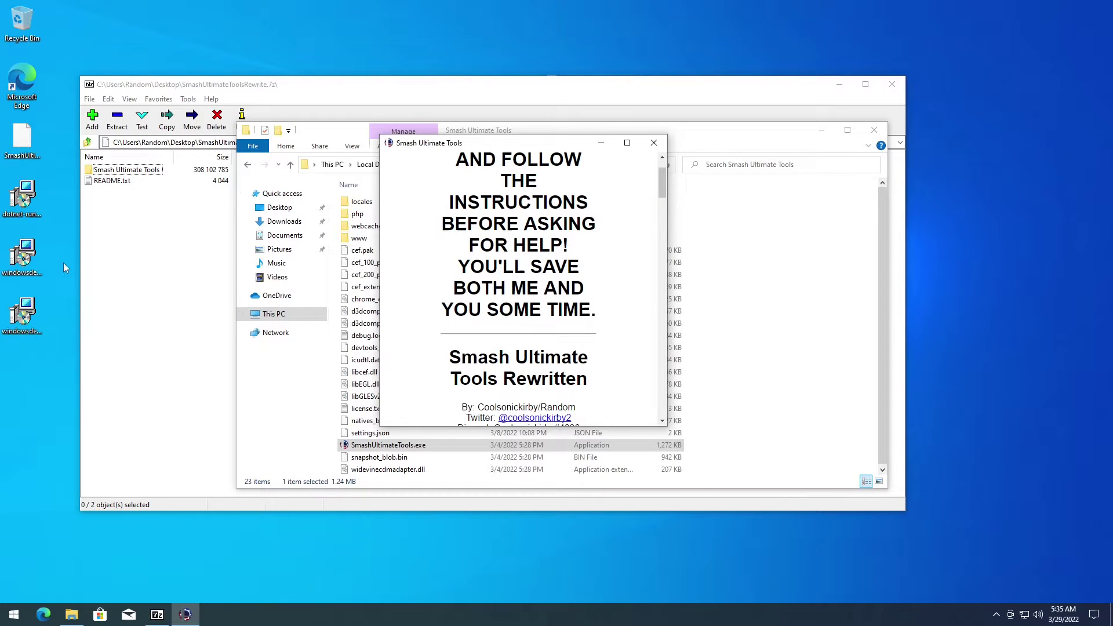
Install the Windows Desktop Runtime 5.0.3 (x64).
{"action": "double_click", "coordinate": [22, 256]}
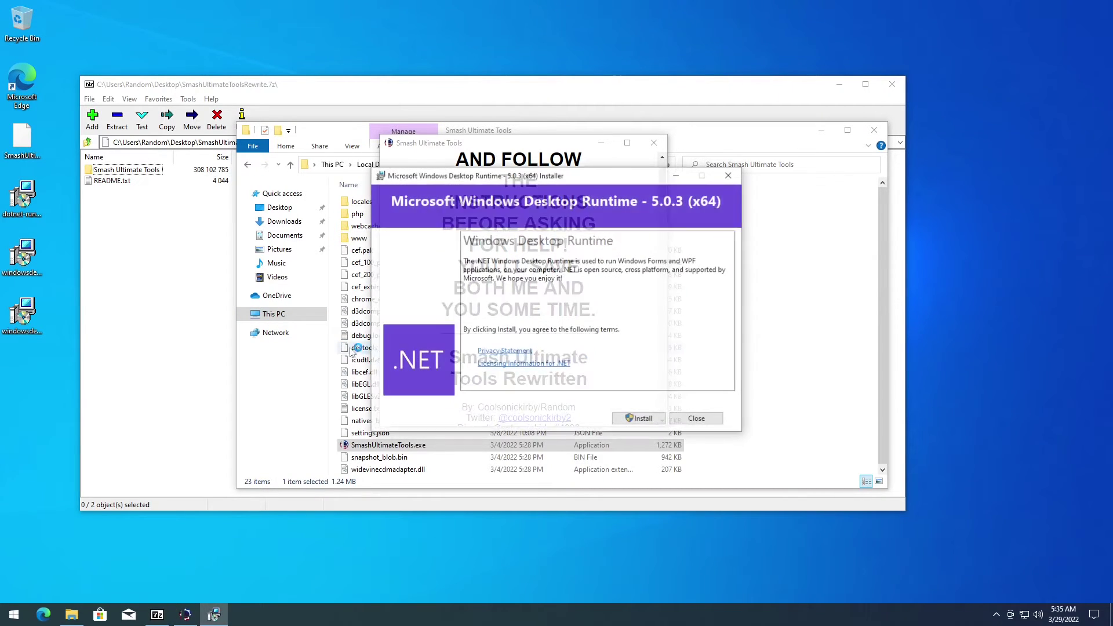
{"action": "left_click", "coordinate": [638, 420]}
{"action": "left_click", "coordinate": [539, 388]}
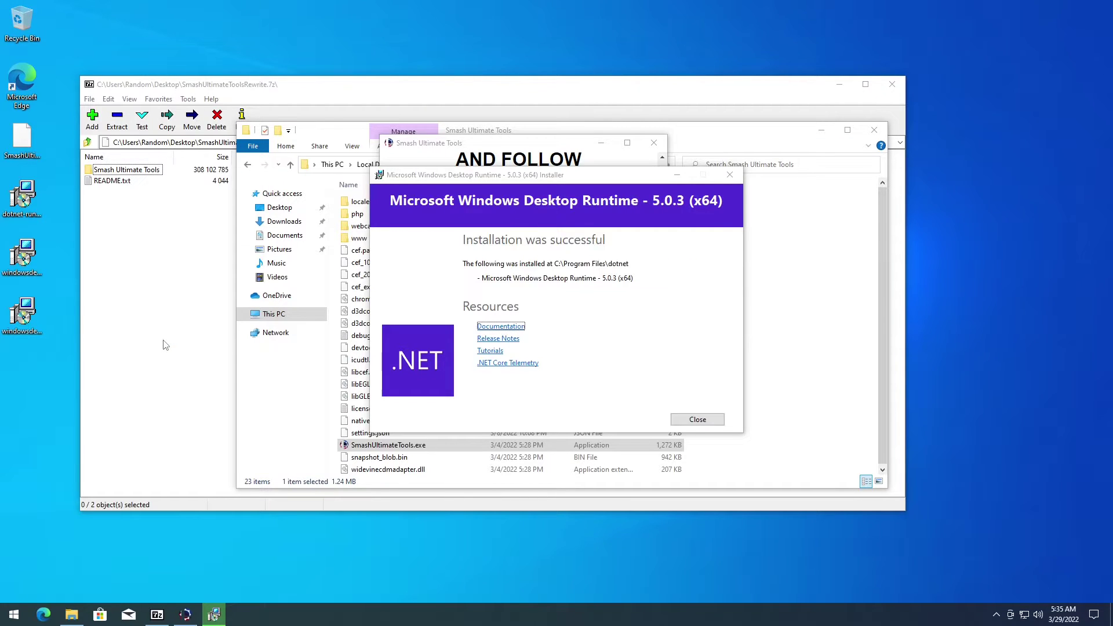
{"action": "left_click", "coordinate": [695, 421]}
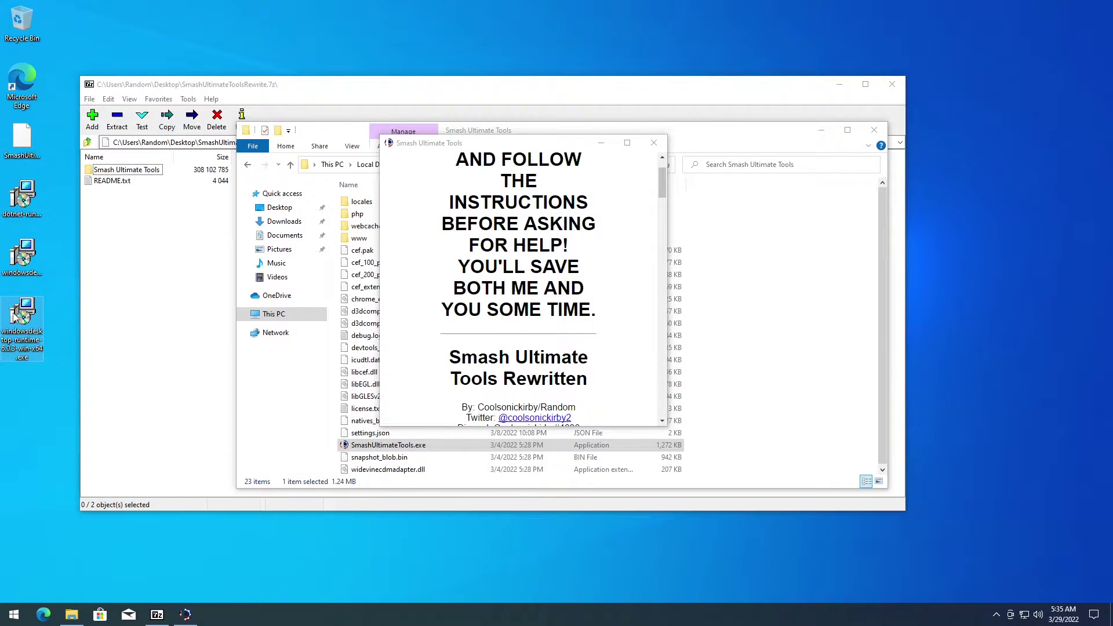
Install the Windows Desktop Runtime 6.0.3 (x64).
{"action": "double_click", "coordinate": [17, 314]}
{"action": "left_click", "coordinate": [642, 420]}
{"action": "left_click", "coordinate": [531, 391]}
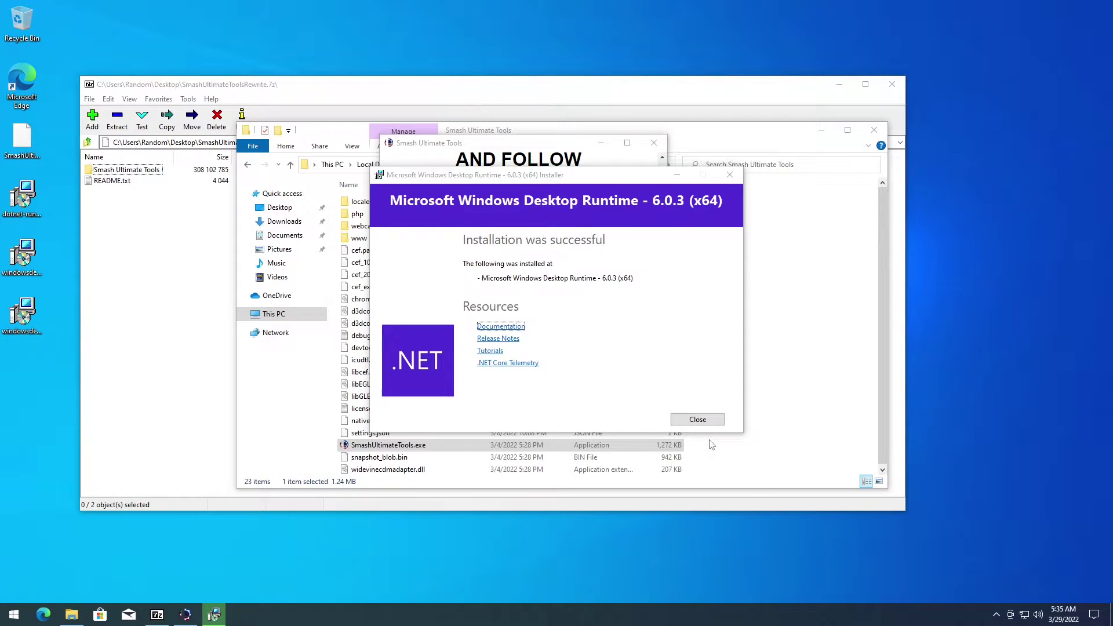
{"action": "left_click", "coordinate": [698, 420]}
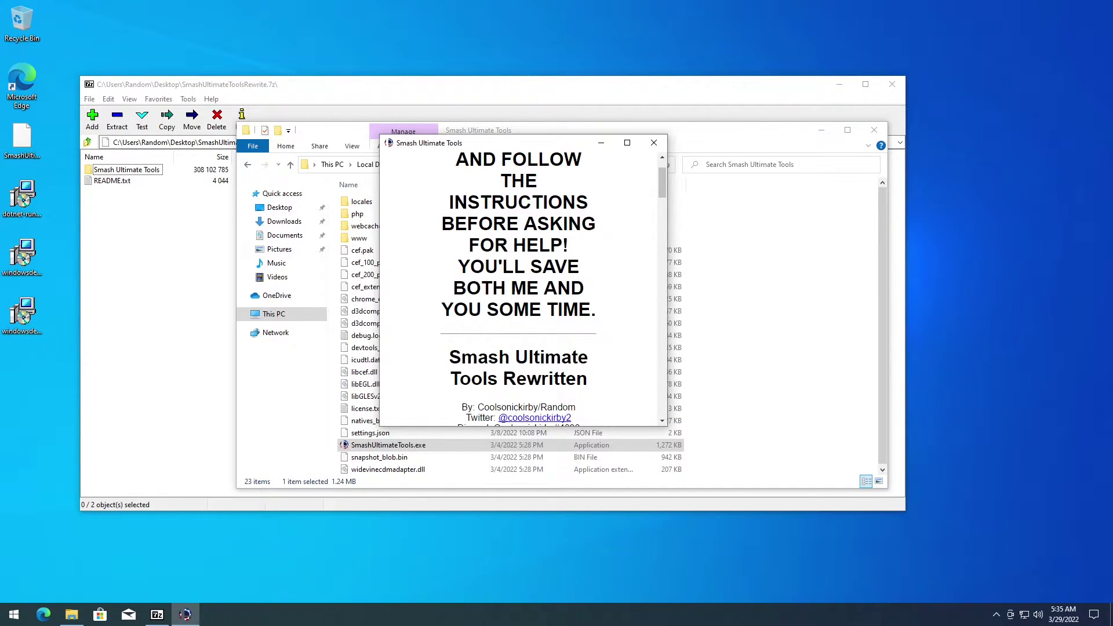
Run 'where dotnet' and 'dotnet --list-runtimes' in cmd to confirm 2.0.9, 5.0.3 and 6.0.3, then close it.
{"action": "key", "text": "super+r"}
{"action": "type", "text": "cmd"}
{"action": "key", "text": "Return"}
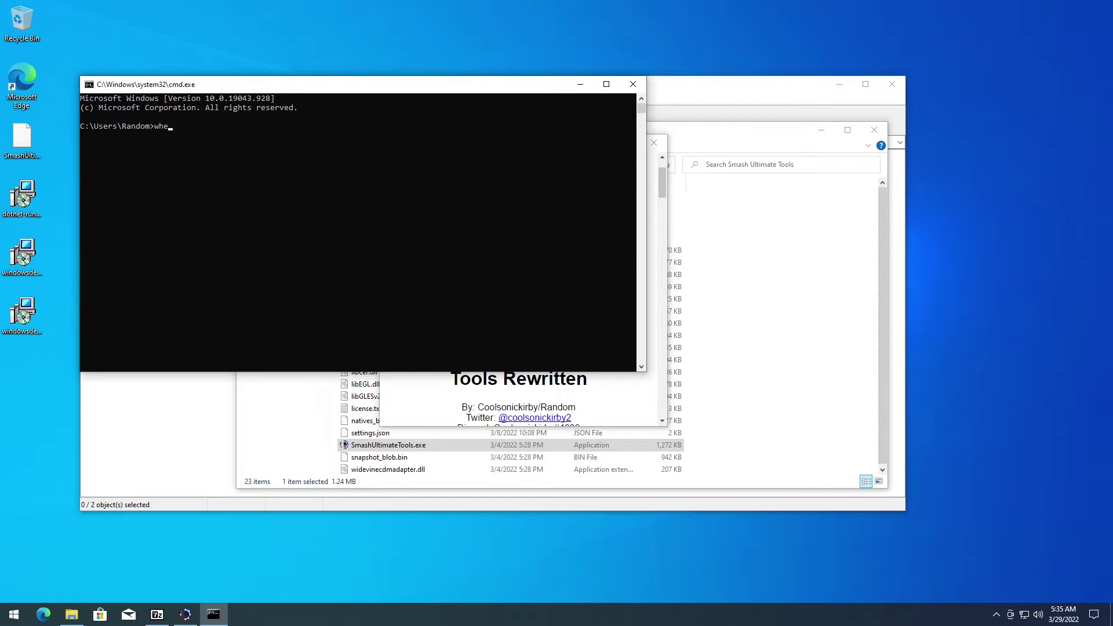
{"action": "key", "text": "Return"}
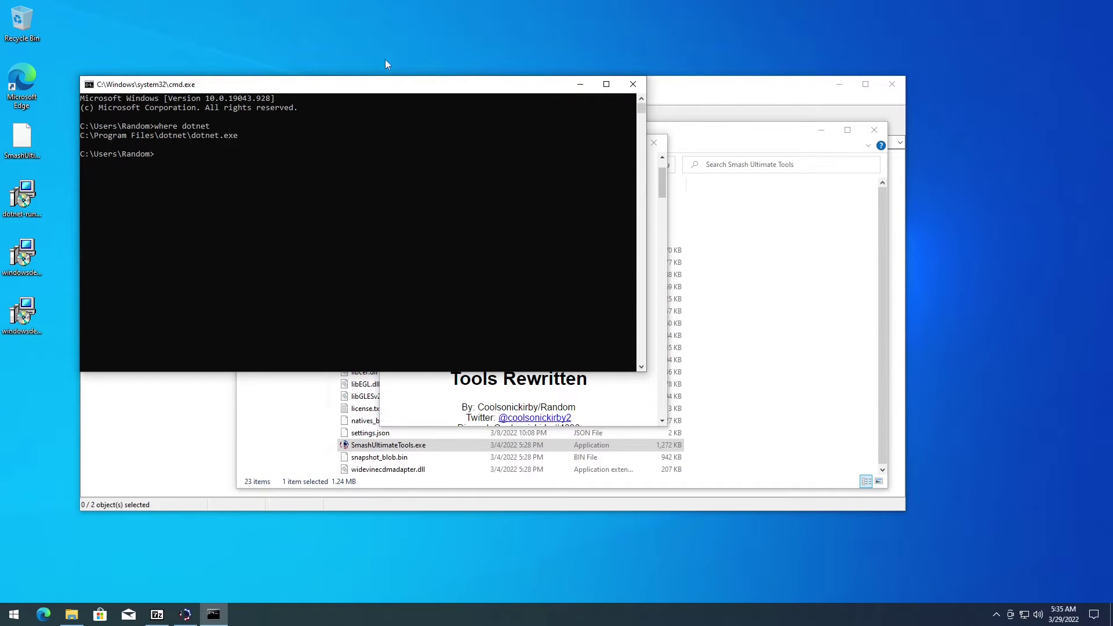
{"action": "left_click_drag", "start_coordinate": [81, 136], "coordinate": [210, 137]}
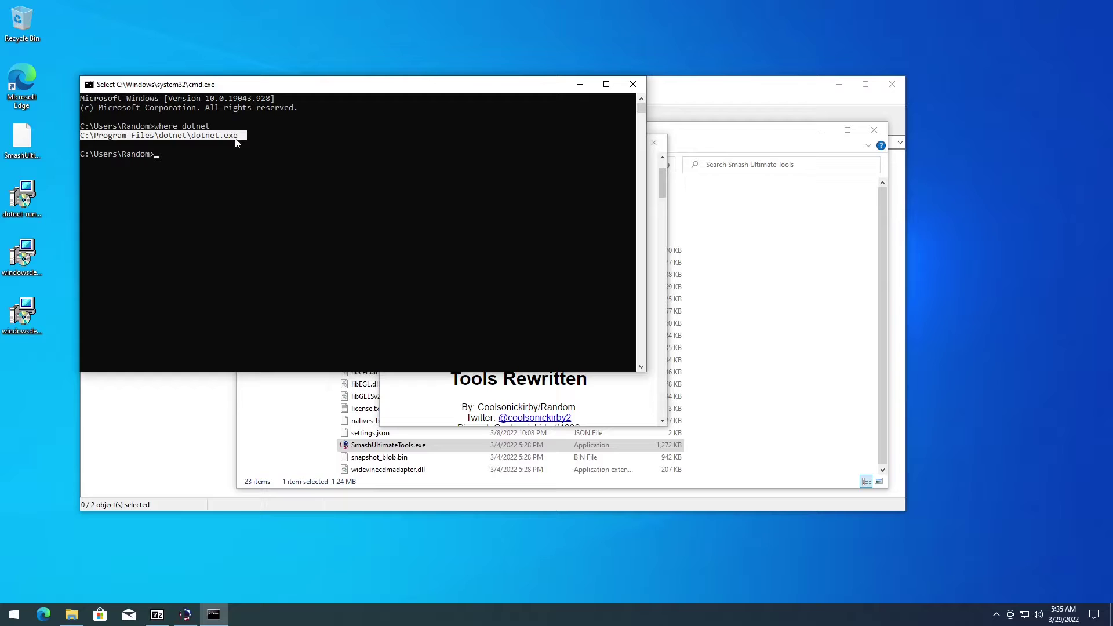
{"action": "type", "text": "dot"}
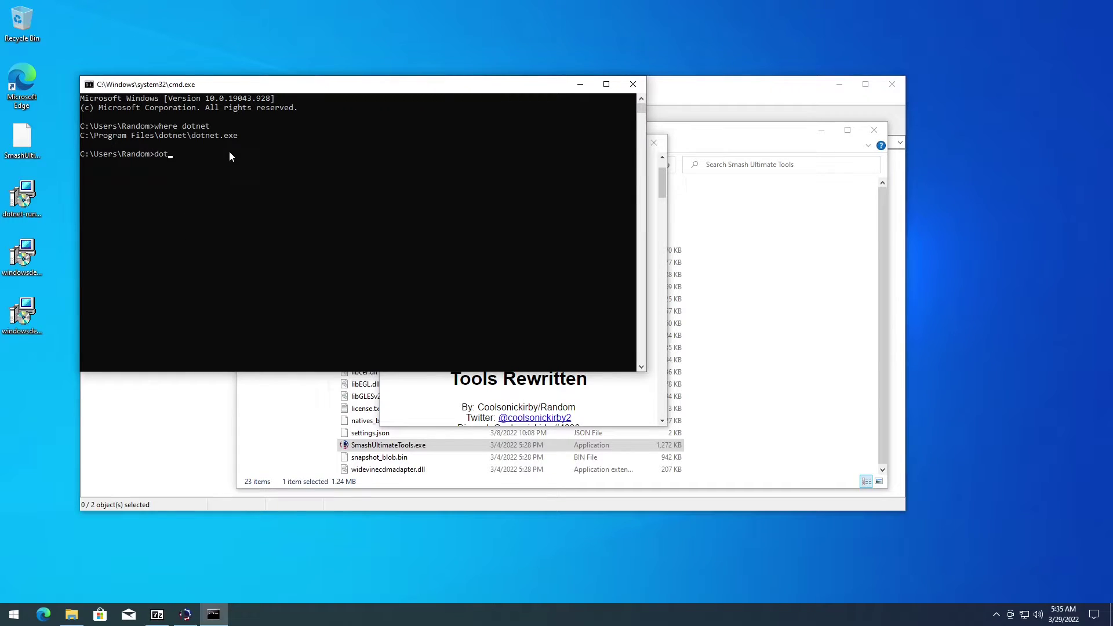
{"action": "type", "text": "net --list-runtimes"}
{"action": "key", "text": "Return"}
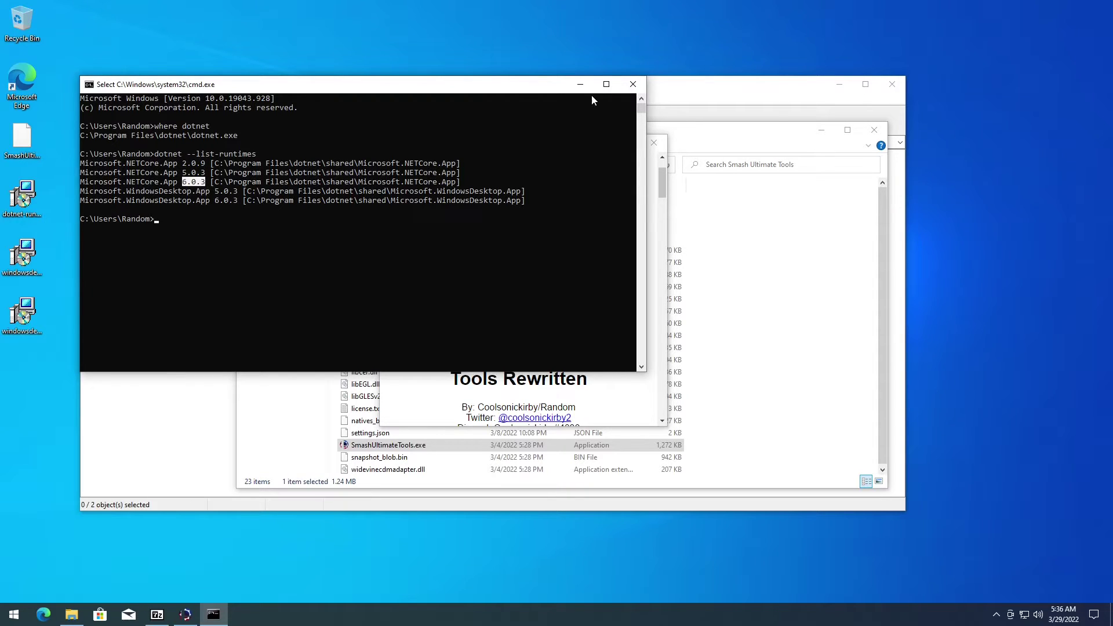
{"action": "left_click", "coordinate": [633, 84]}
Maximize Smash Ultimate Tools and open the gyan.dev FFmpeg builds page at its release builds.
{"action": "left_click", "coordinate": [628, 143]}
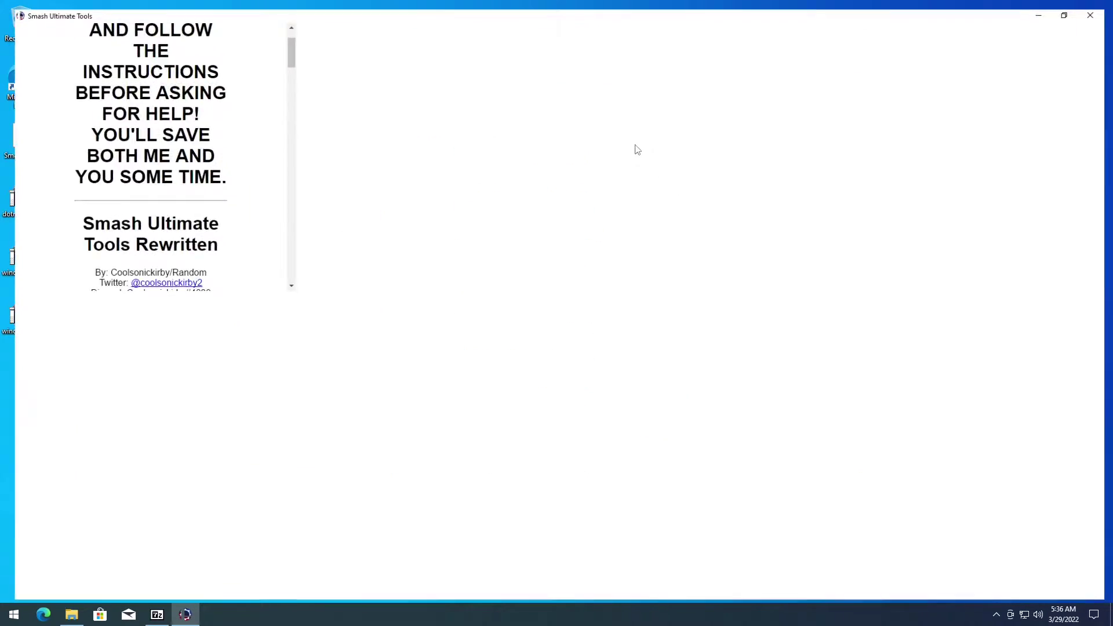
{"action": "scroll", "coordinate": [520, 219], "scroll_direction": "down", "scroll_amount": 3}
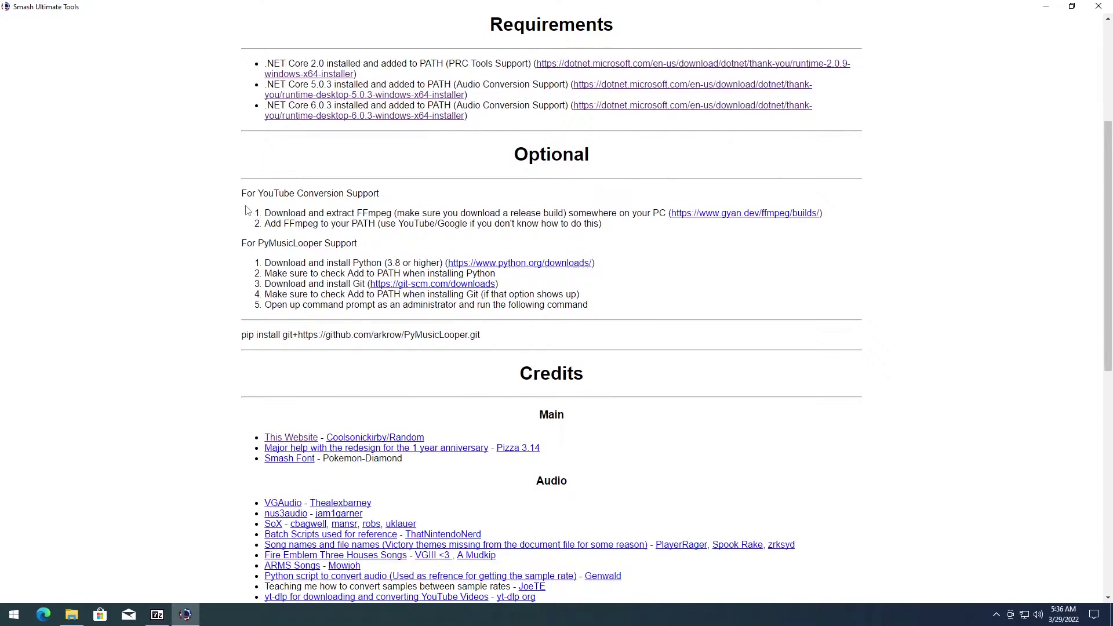
{"action": "left_click_drag", "start_coordinate": [242, 200], "coordinate": [381, 196]}
{"action": "left_click", "coordinate": [526, 208]}
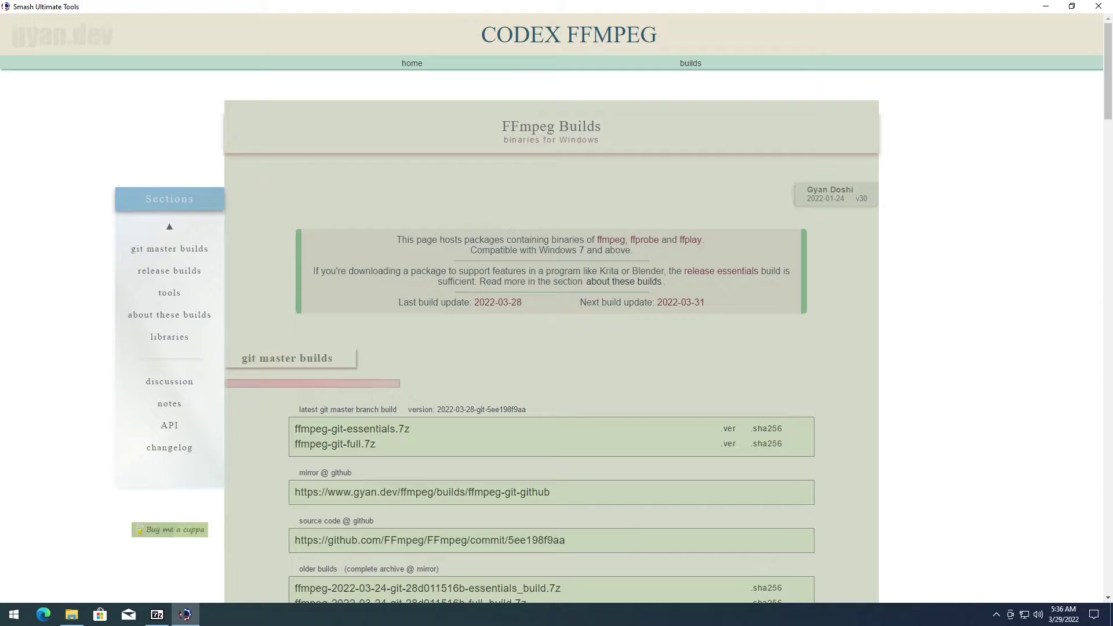
{"action": "scroll", "coordinate": [348, 261], "scroll_direction": "down", "scroll_amount": 10}
{"action": "triple_click", "coordinate": [278, 138]}
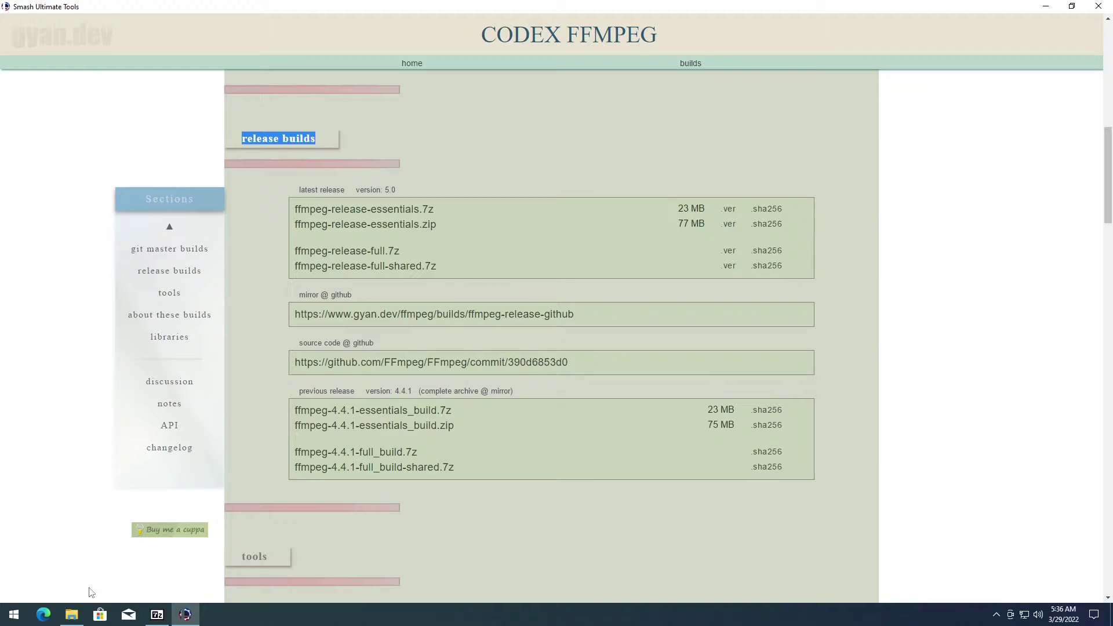
Save ffmpeg-release-full.7z to the desktop and go back to the Requirements page.
{"action": "left_click_drag", "start_coordinate": [284, 7], "coordinate": [437, 119]}
{"action": "left_click_drag", "start_coordinate": [580, 231], "coordinate": [878, 232]}
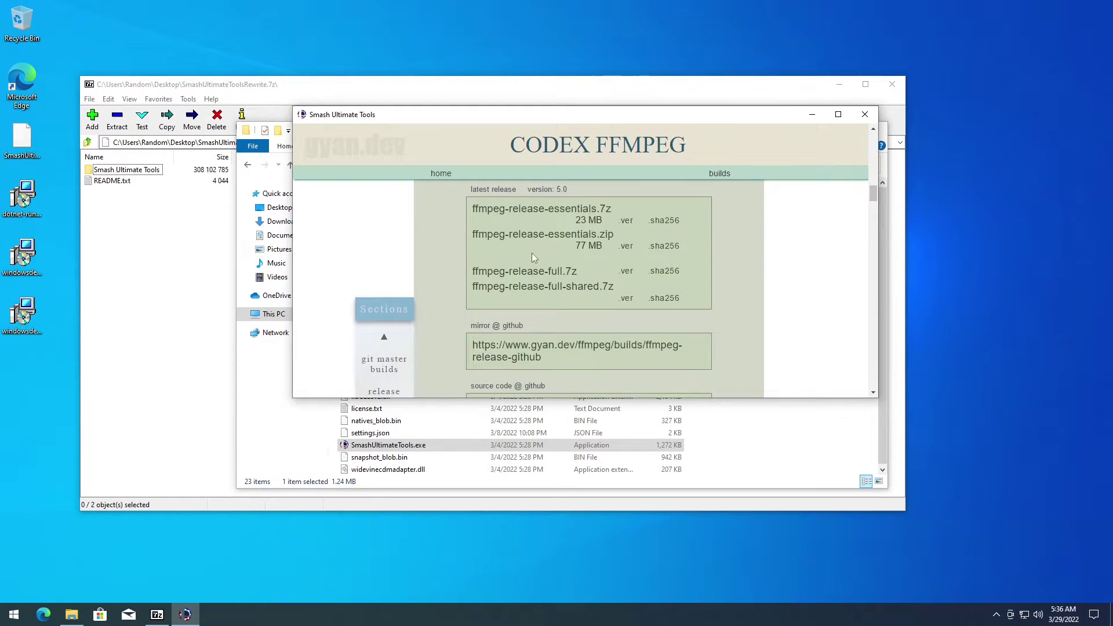
{"action": "left_click", "coordinate": [509, 275]}
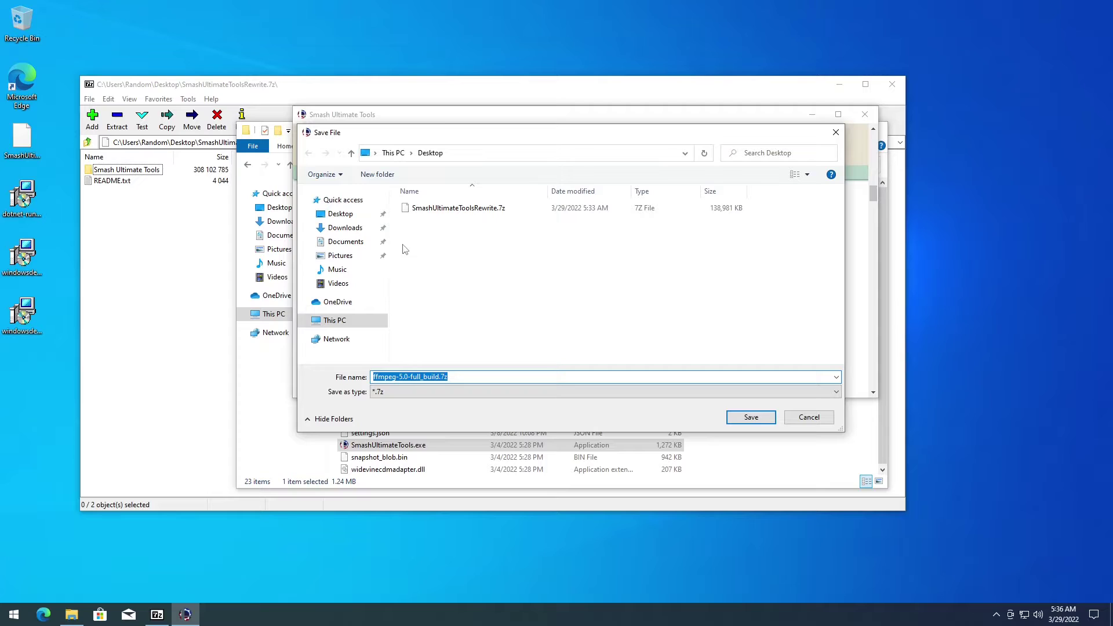
{"action": "left_click", "coordinate": [786, 420]}
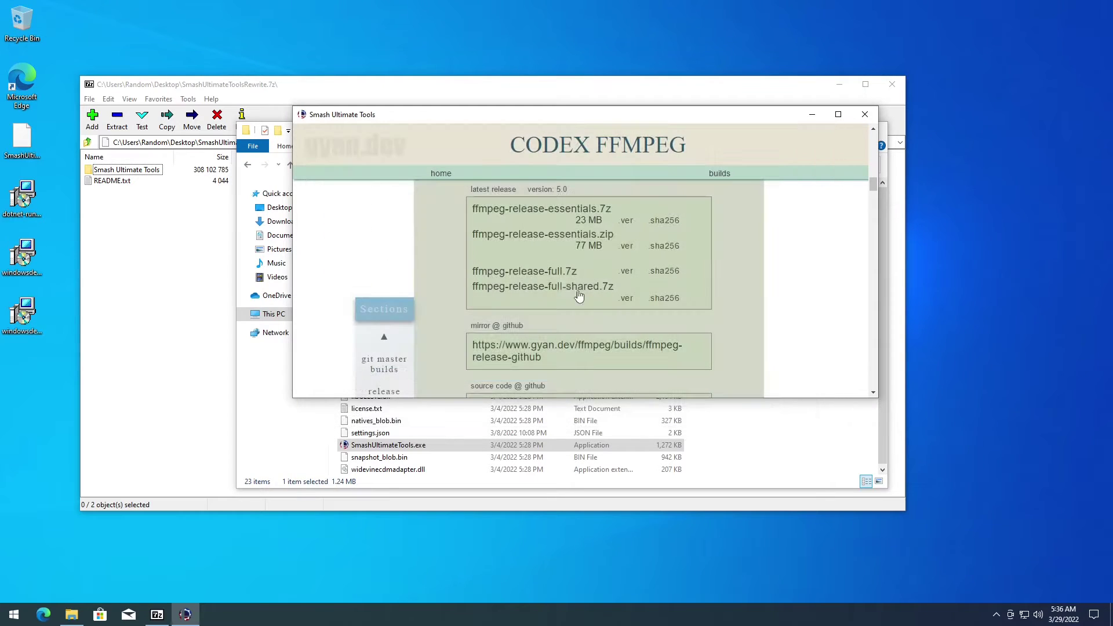
{"action": "right_click", "coordinate": [435, 235]}
{"action": "left_click", "coordinate": [453, 244]}
Create a new folder named ffmpeg on Local Disk (C:).
{"action": "left_click", "coordinate": [273, 374]}
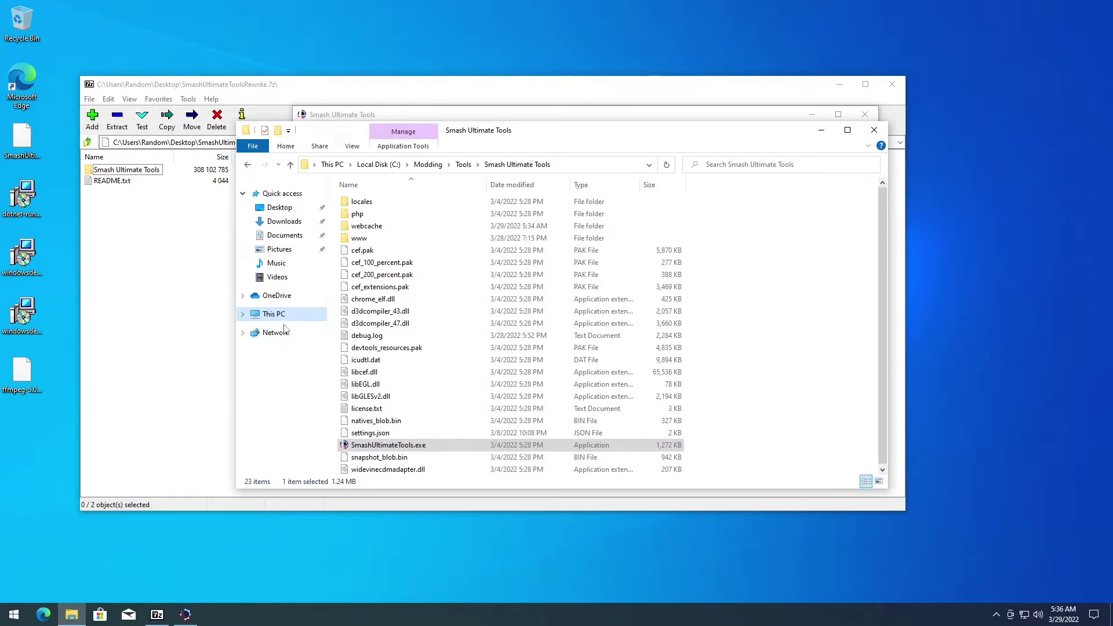
{"action": "left_click", "coordinate": [274, 314]}
{"action": "double_click", "coordinate": [521, 336]}
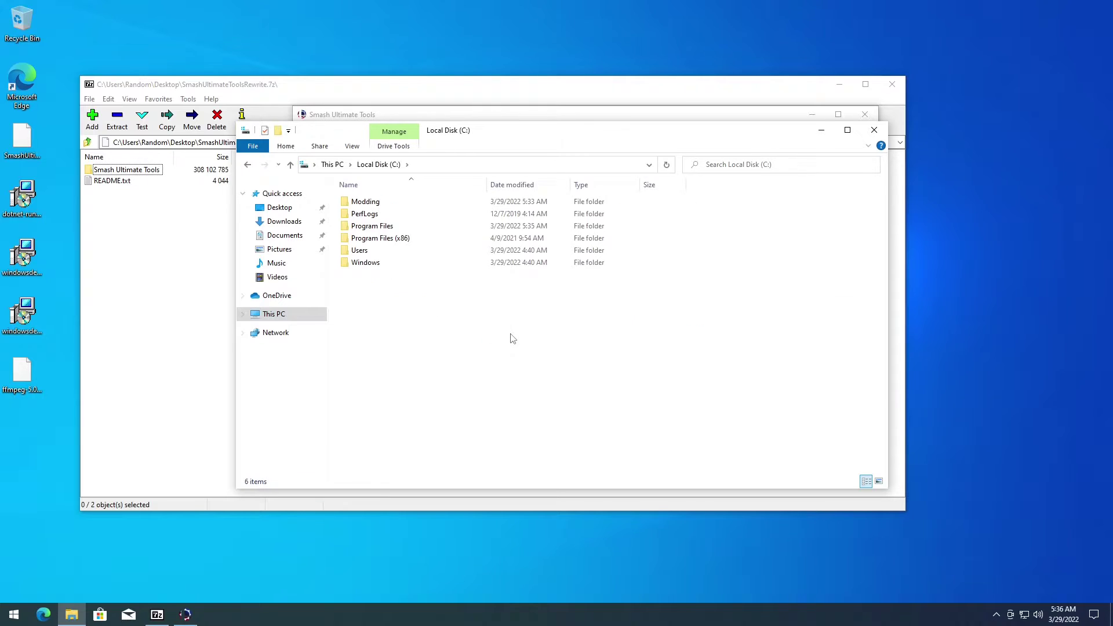
{"action": "key", "text": "ctrl+shift+n"}
{"action": "type", "text": "f"}
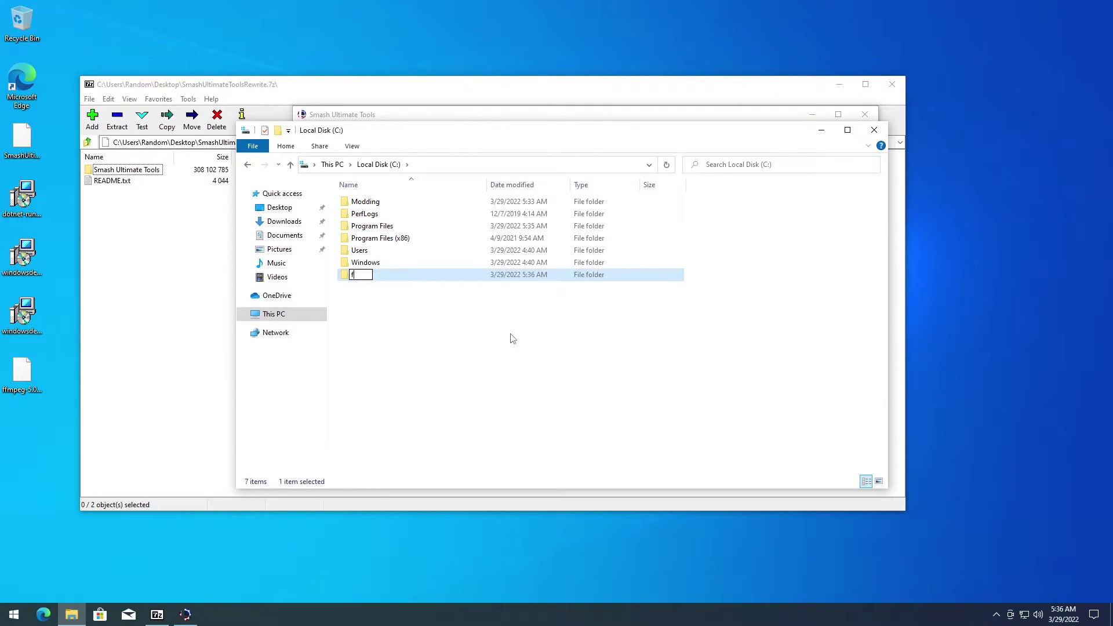
{"action": "type", "text": "fmpeg"}
{"action": "key", "text": "Return"}
{"action": "key", "text": "Return"}
Extract the desktop FFmpeg .7z archive's folder into C:\ffmpeg with 7-Zip.
{"action": "left_click", "coordinate": [24, 383]}
{"action": "right_click", "coordinate": [32, 397]}
{"action": "mouse_move", "coordinate": [53, 410]}
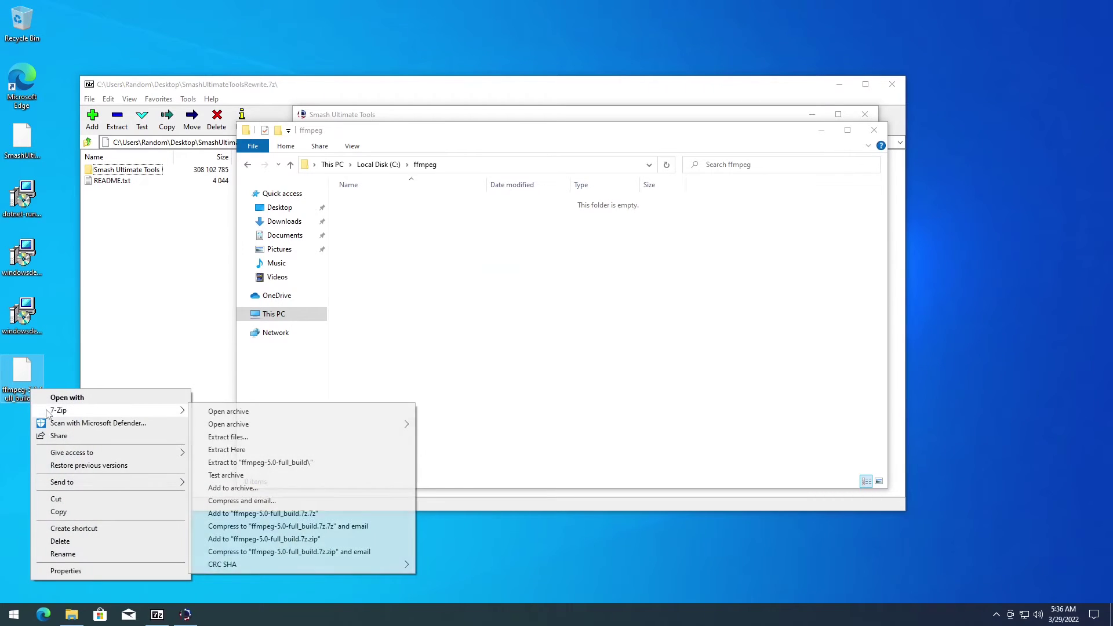
{"action": "left_click", "coordinate": [221, 410]}
{"action": "left_click_drag", "start_coordinate": [231, 119], "coordinate": [698, 176]}
{"action": "left_click_drag", "start_coordinate": [623, 257], "coordinate": [449, 241]}
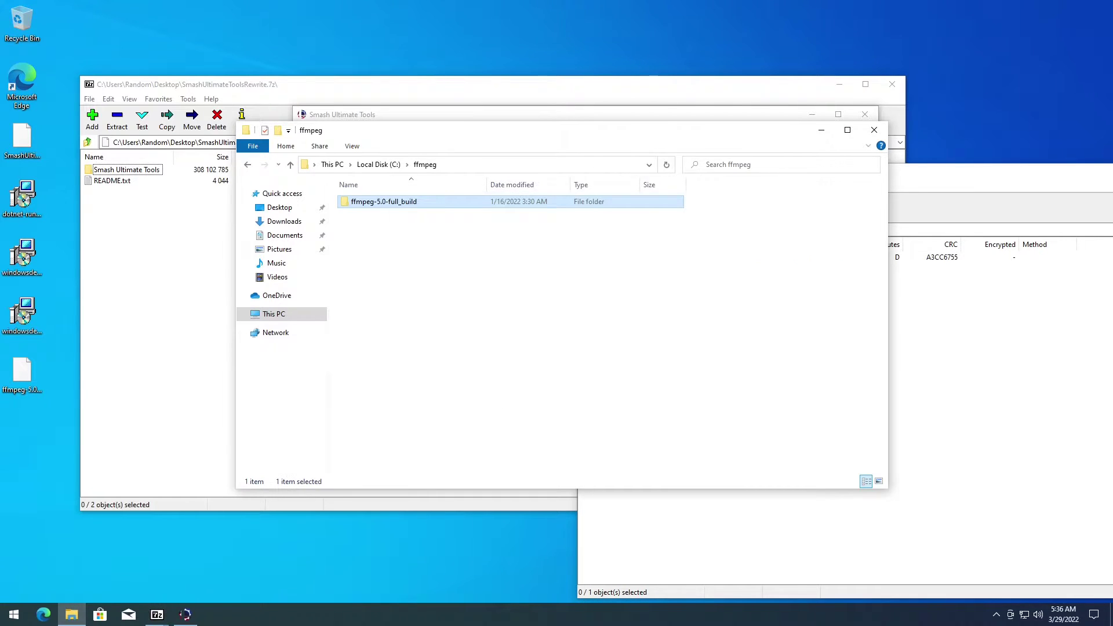
{"action": "left_click_drag", "start_coordinate": [909, 174], "coordinate": [606, 215]}
{"action": "left_click", "coordinate": [997, 207]}
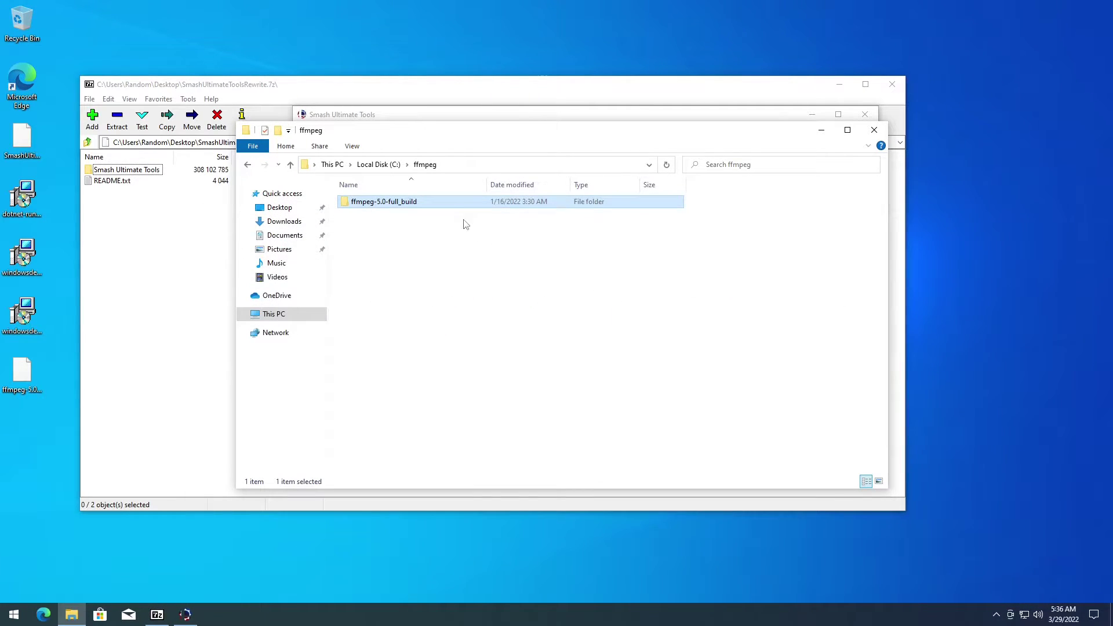
Open ffmpeg-5.0-full_build\bin and select its full folder path from the address bar.
{"action": "double_click", "coordinate": [457, 206]}
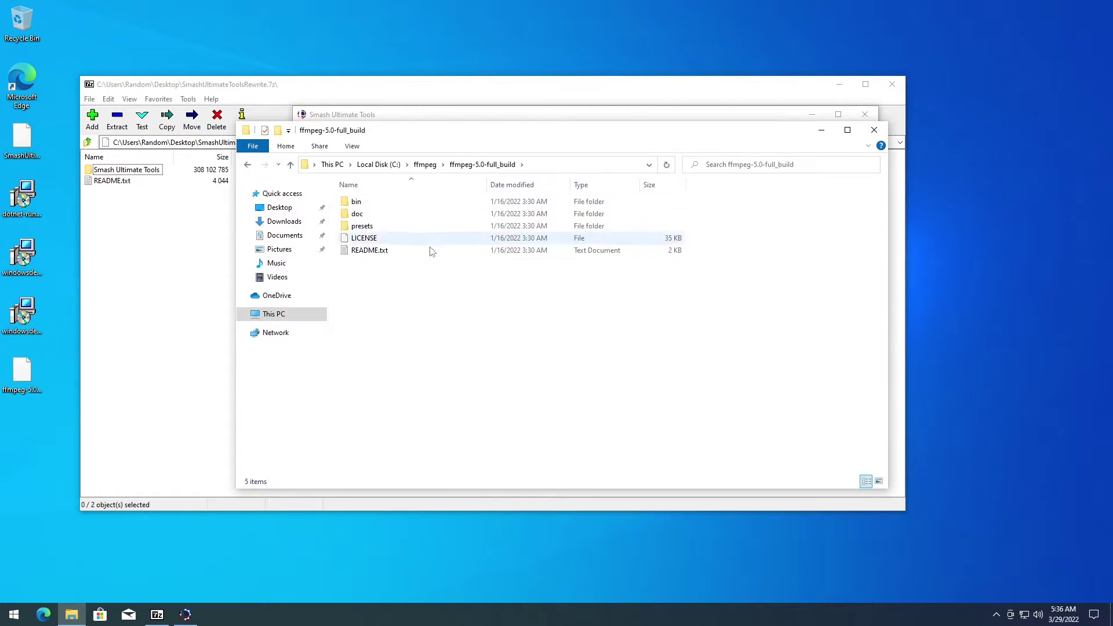
{"action": "double_click", "coordinate": [452, 203]}
{"action": "left_click", "coordinate": [560, 169]}
{"action": "left_click", "coordinate": [357, 165]}
{"action": "triple_click", "coordinate": [356, 165]}
{"action": "key", "text": "ctrl+c"}
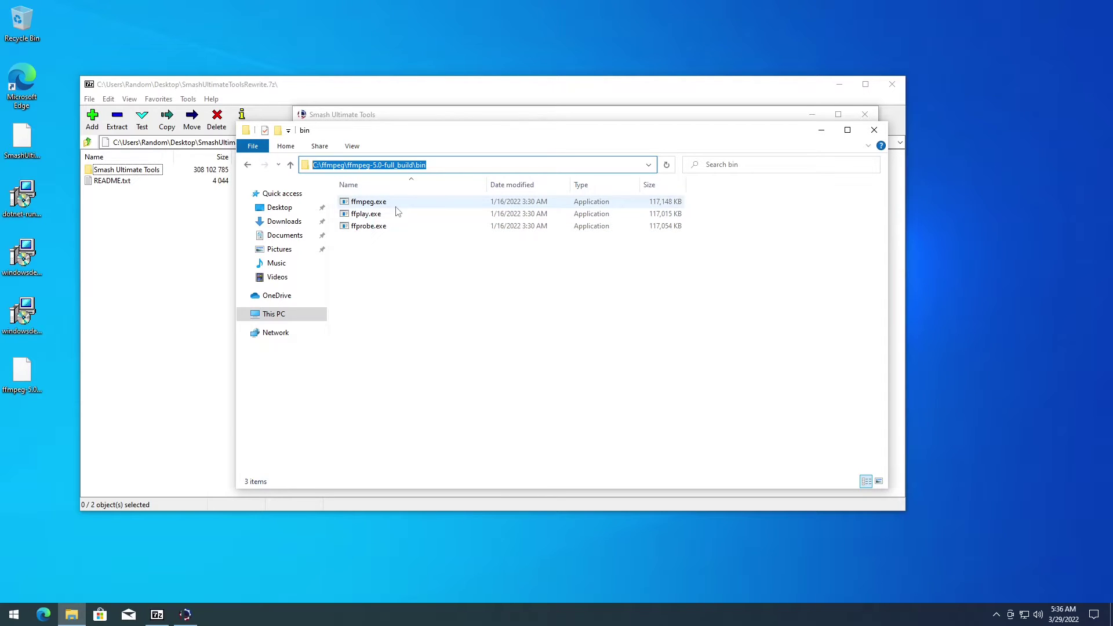
{"action": "left_click", "coordinate": [26, 612]}
Via 'edit the system environment variables', paste the ffmpeg bin path as a new system Path entry.
{"action": "type", "text": "edit the system"}
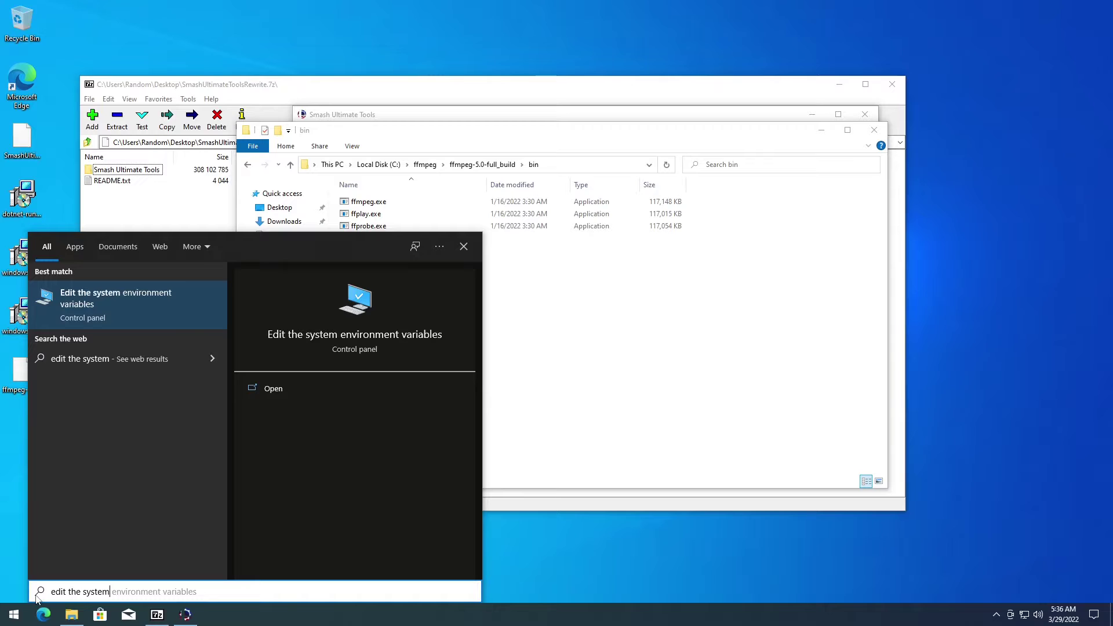
{"action": "left_click", "coordinate": [86, 302]}
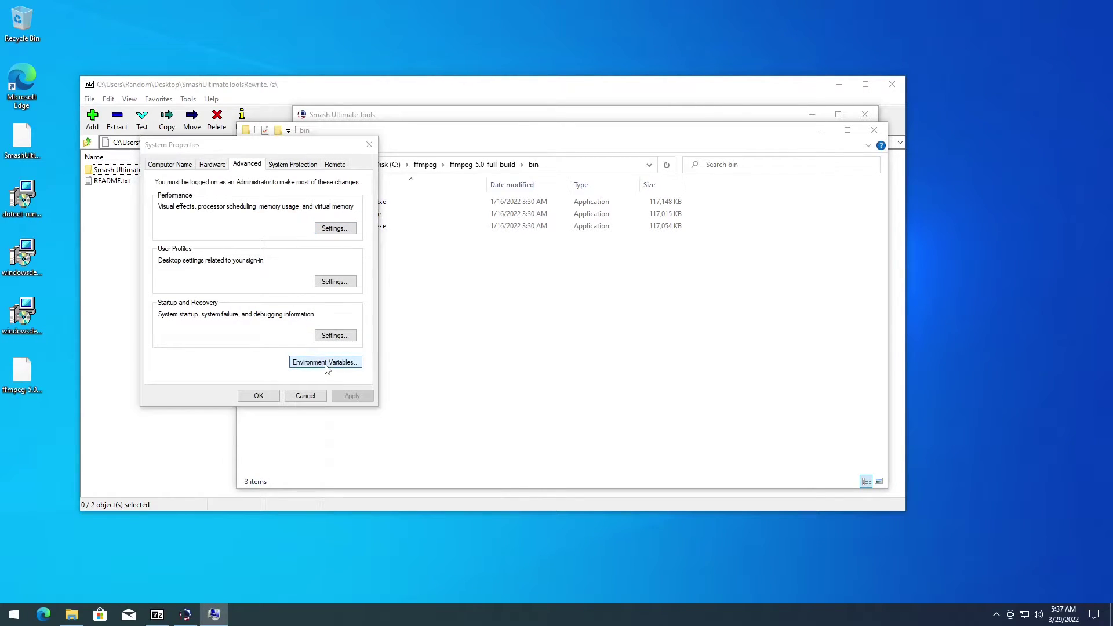
{"action": "left_click", "coordinate": [327, 363]}
{"action": "left_click", "coordinate": [413, 336]}
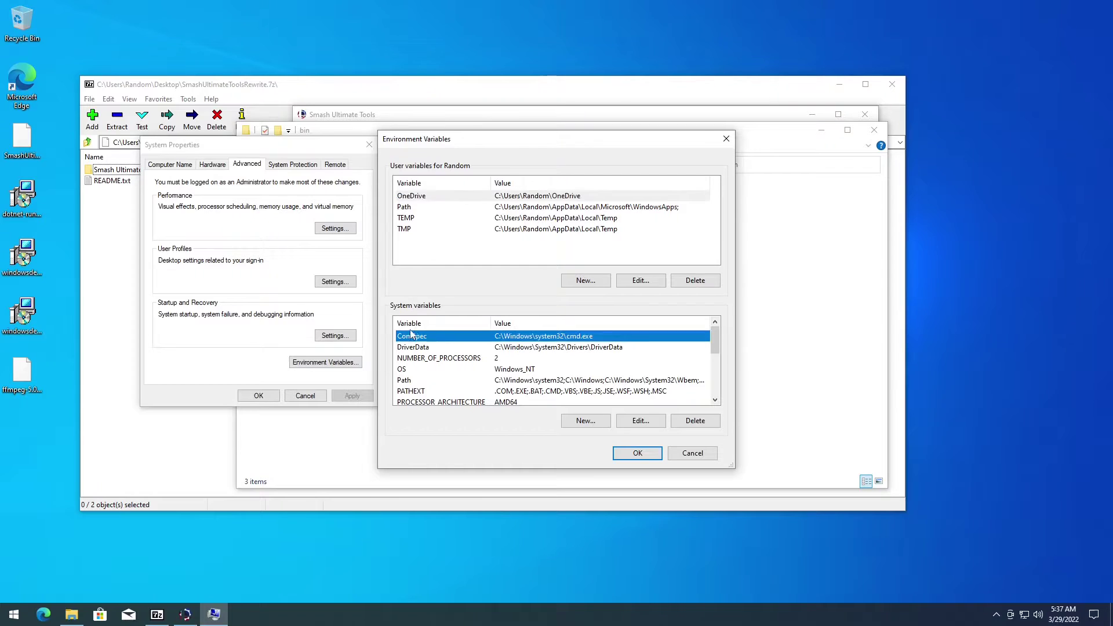
{"action": "left_click_drag", "start_coordinate": [717, 352], "coordinate": [719, 355]}
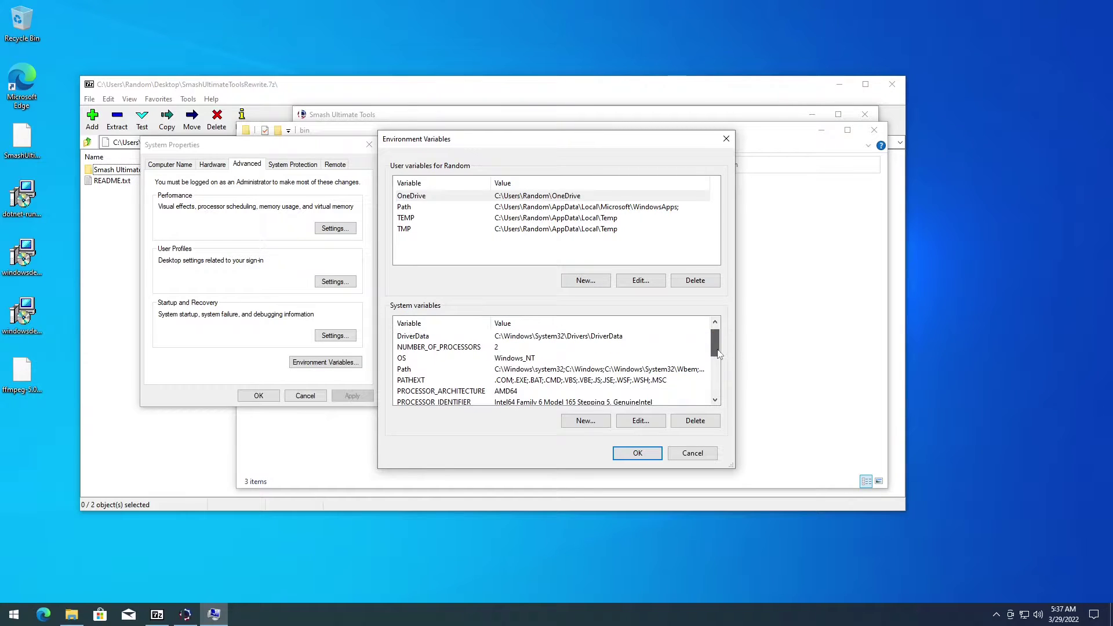
{"action": "left_click", "coordinate": [417, 370]}
{"action": "double_click", "coordinate": [603, 372]}
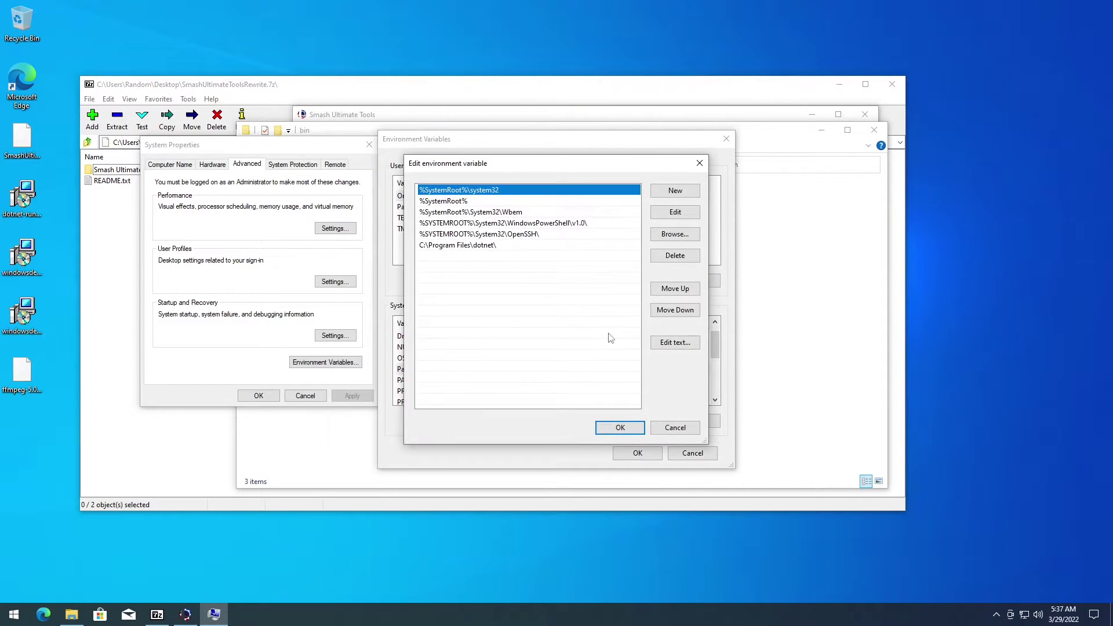
{"action": "left_click", "coordinate": [675, 193]}
{"action": "key", "text": "ctrl+v"}
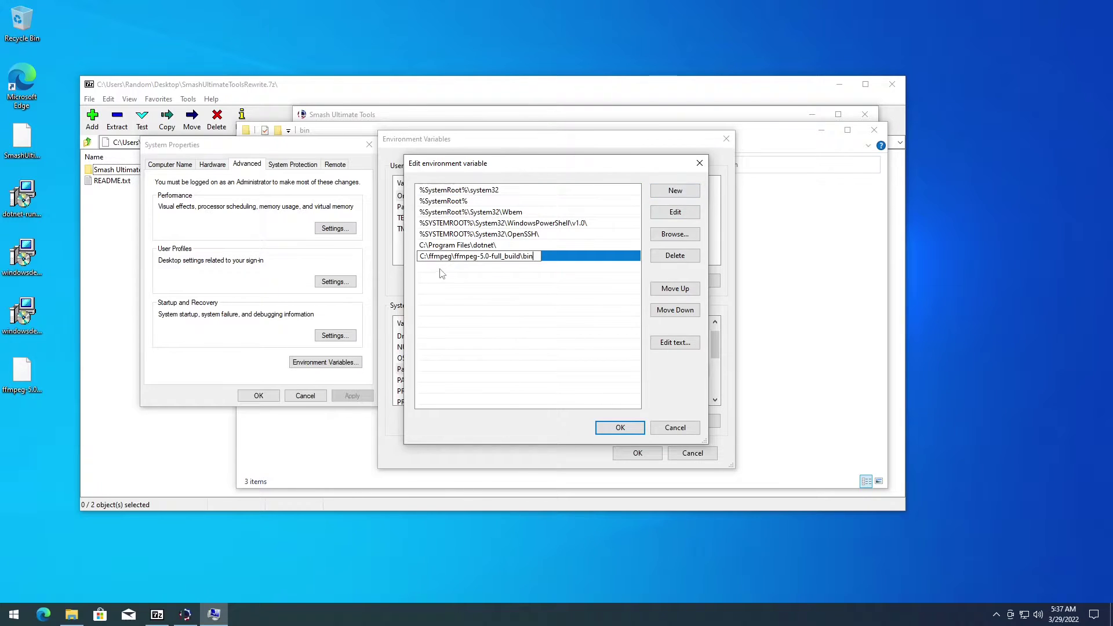
Save the Path edit and close Environment Variables and System Properties with OK.
{"action": "left_click", "coordinate": [619, 428]}
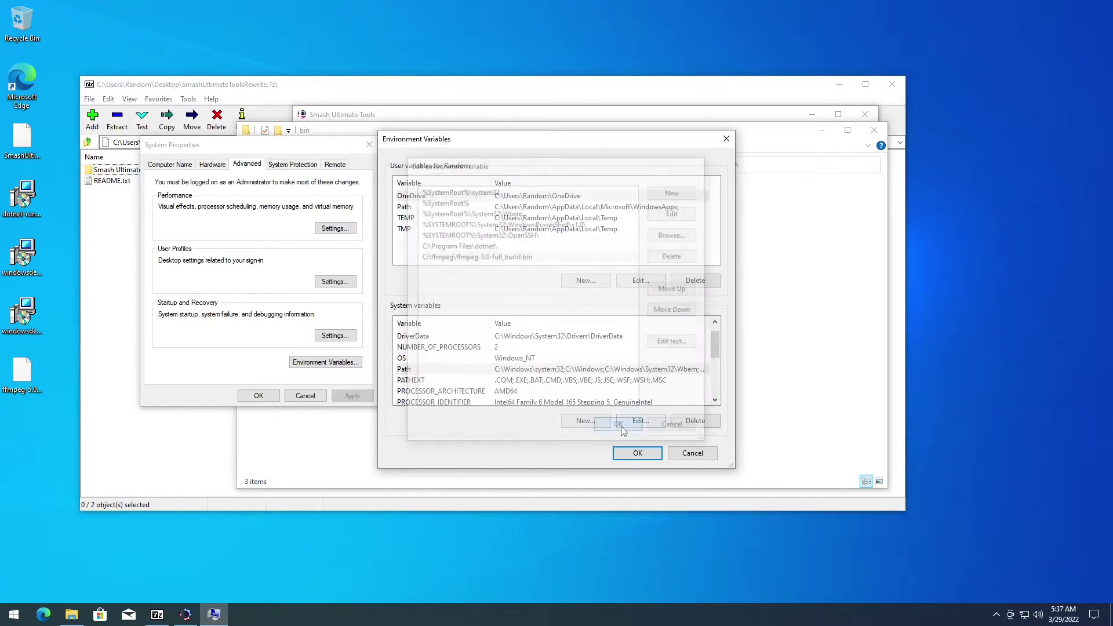
{"action": "left_click", "coordinate": [634, 455]}
{"action": "left_click", "coordinate": [270, 399]}
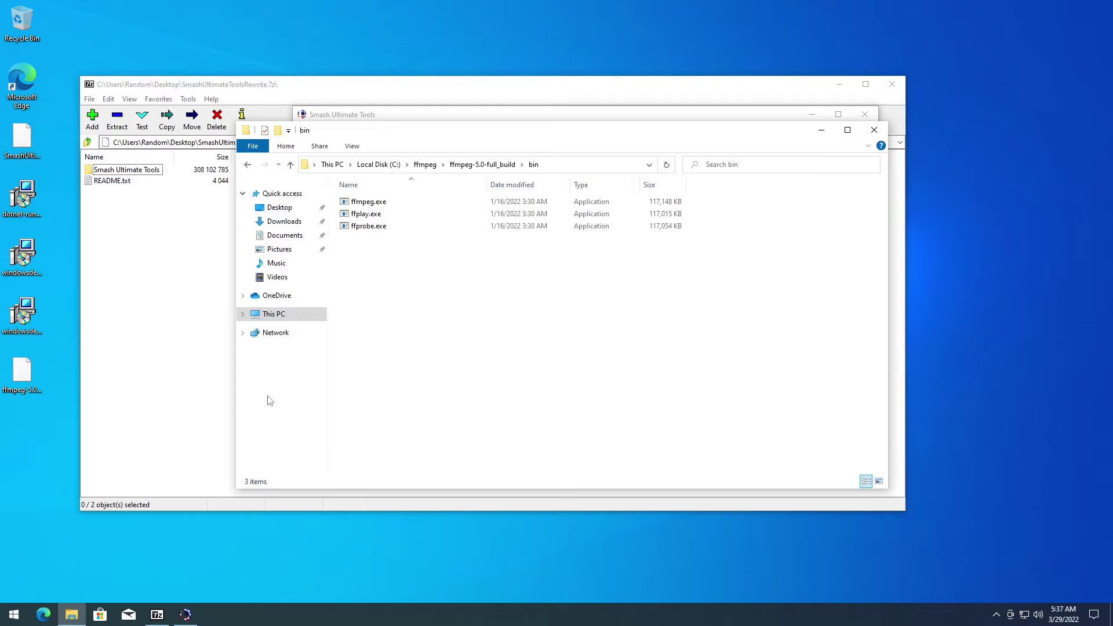
Run 'where ffmpeg' in Command Prompt, confirming C:\ffmpeg\ffmpeg-5.0-full_build\bin\ffmpeg.exe, then close it.
{"action": "key", "text": "super+r"}
{"action": "key", "text": "Return"}
{"action": "type", "text": "where ff"}
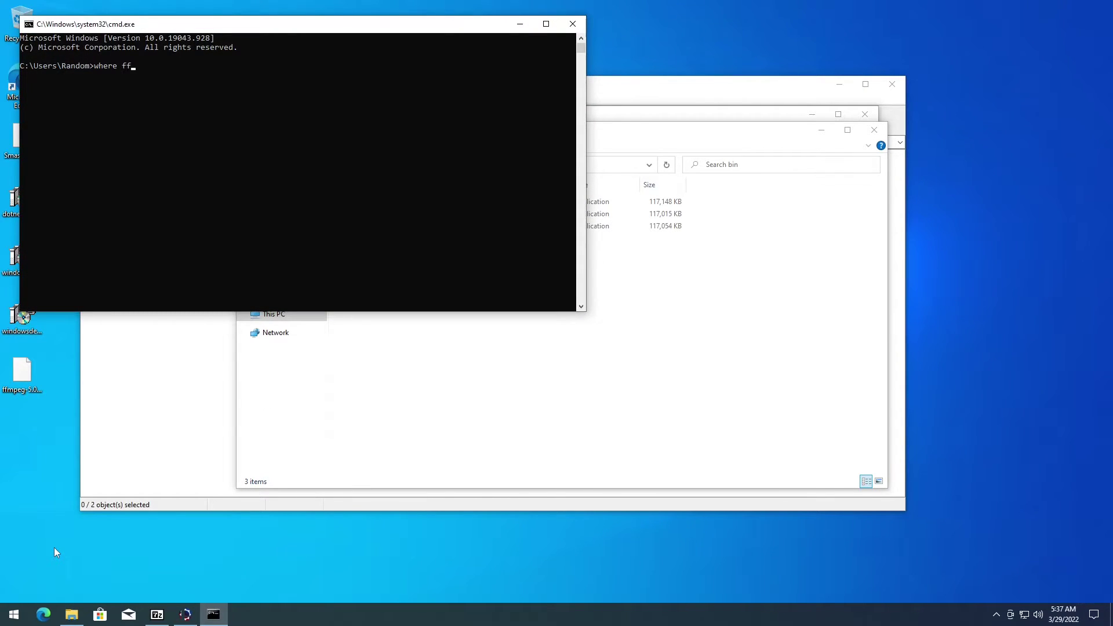
{"action": "type", "text": "mpeg"}
{"action": "key", "text": "Return"}
{"action": "double_click", "coordinate": [224, 75]}
{"action": "left_click", "coordinate": [276, 176]}
{"action": "left_click_drag", "start_coordinate": [72, 75], "coordinate": [326, 77]}
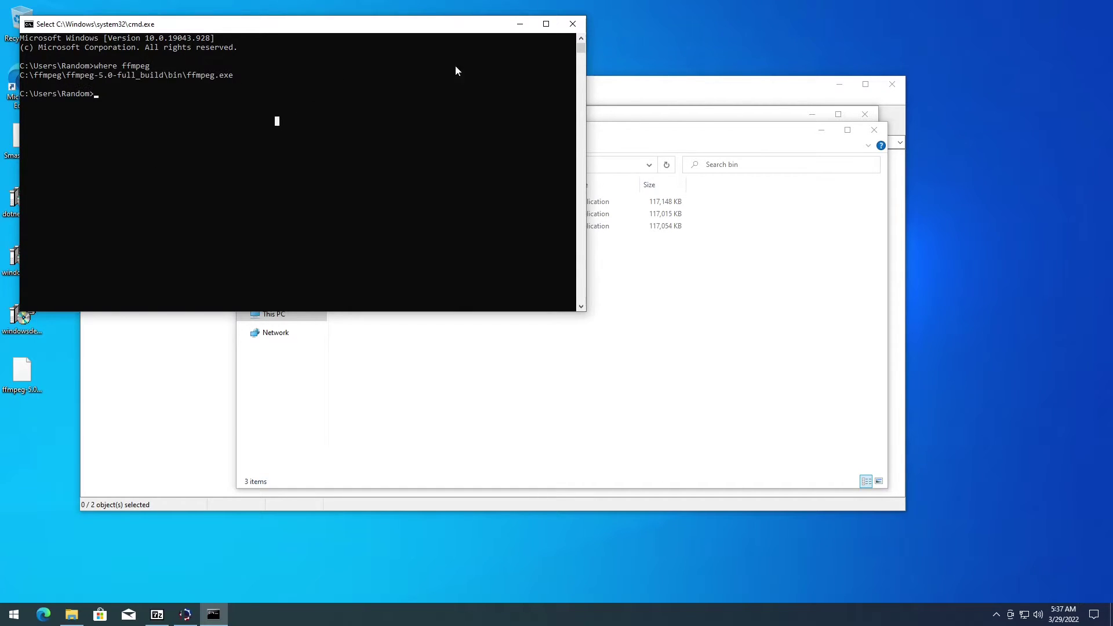
{"action": "left_click", "coordinate": [572, 24]}
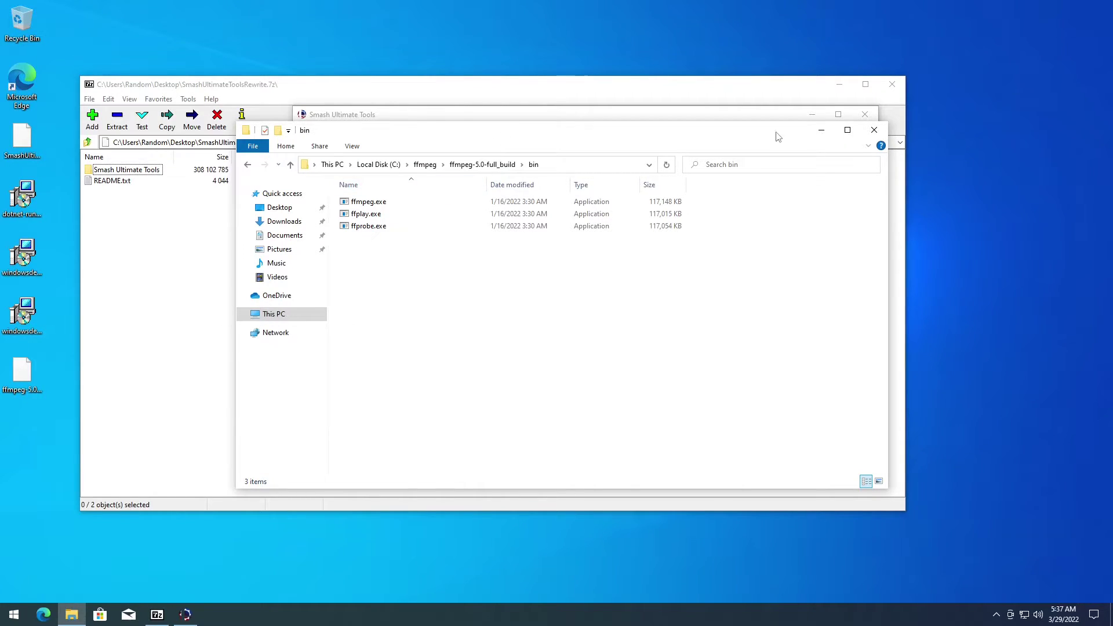
Review the readme's YouTube Conversion Support steps for FFmpeg PATH and PyMusicLooper's Python install.
{"action": "left_click", "coordinate": [875, 132]}
{"action": "scroll", "coordinate": [768, 173], "scroll_direction": "down", "scroll_amount": 5}
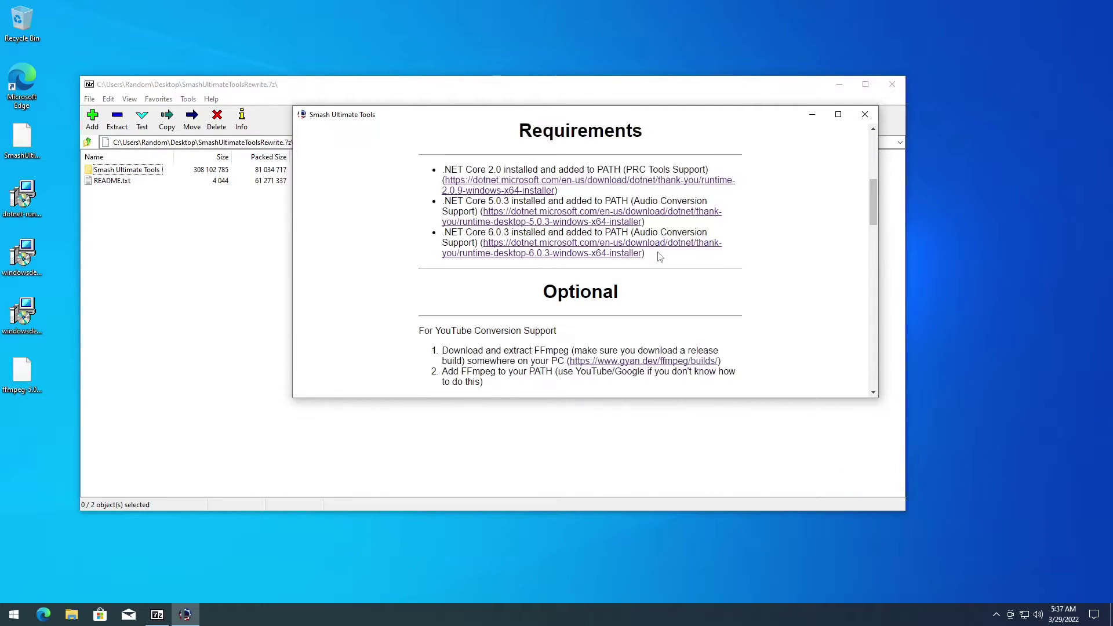
{"action": "left_click_drag", "start_coordinate": [435, 204], "coordinate": [510, 204]}
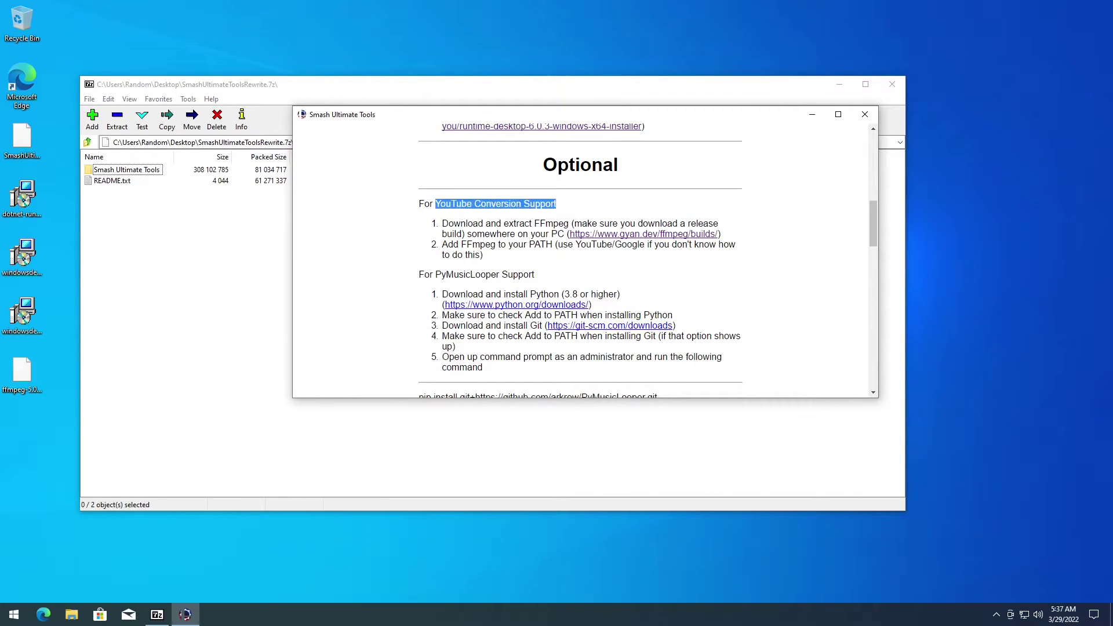
{"action": "left_click_drag", "start_coordinate": [472, 245], "coordinate": [553, 244]}
{"action": "left_click", "coordinate": [486, 268]}
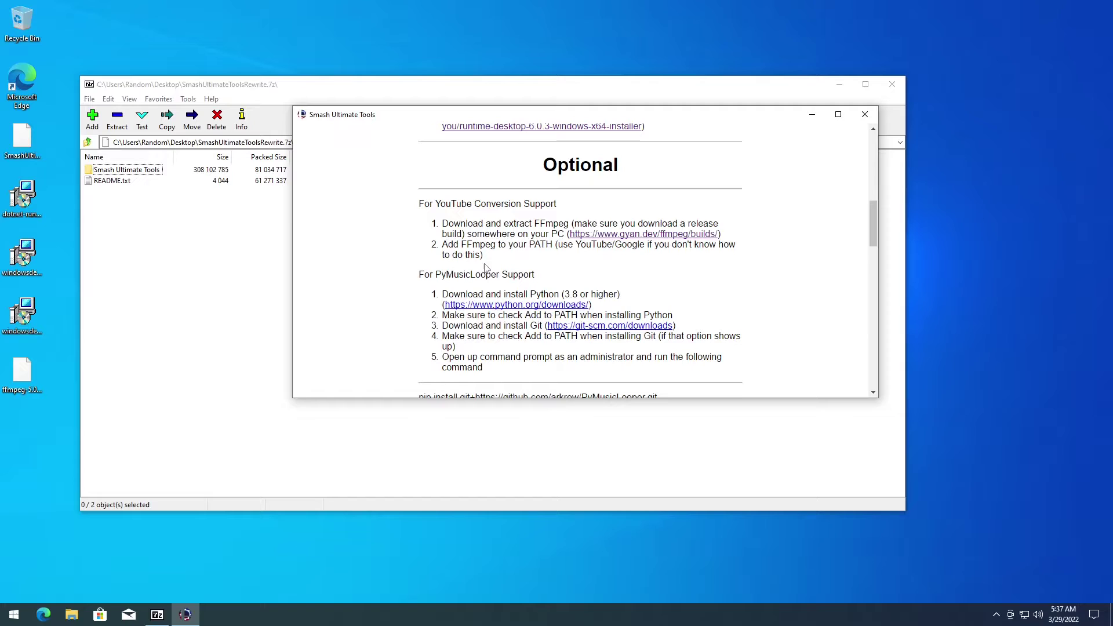
{"action": "left_click_drag", "start_coordinate": [436, 275], "coordinate": [564, 295]}
{"action": "left_click", "coordinate": [515, 288]}
{"action": "scroll", "coordinate": [481, 290], "scroll_direction": "down", "scroll_amount": 1}
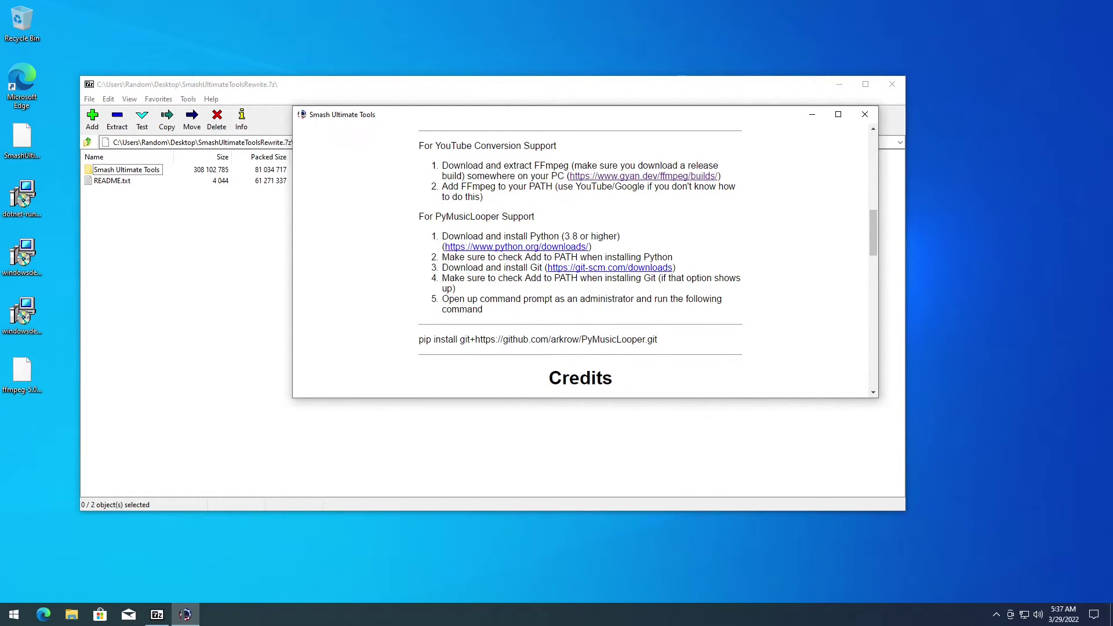
Download python-3.10.4-amd64.exe from python.org to the desktop and return to the readme.
{"action": "left_click", "coordinate": [462, 248]}
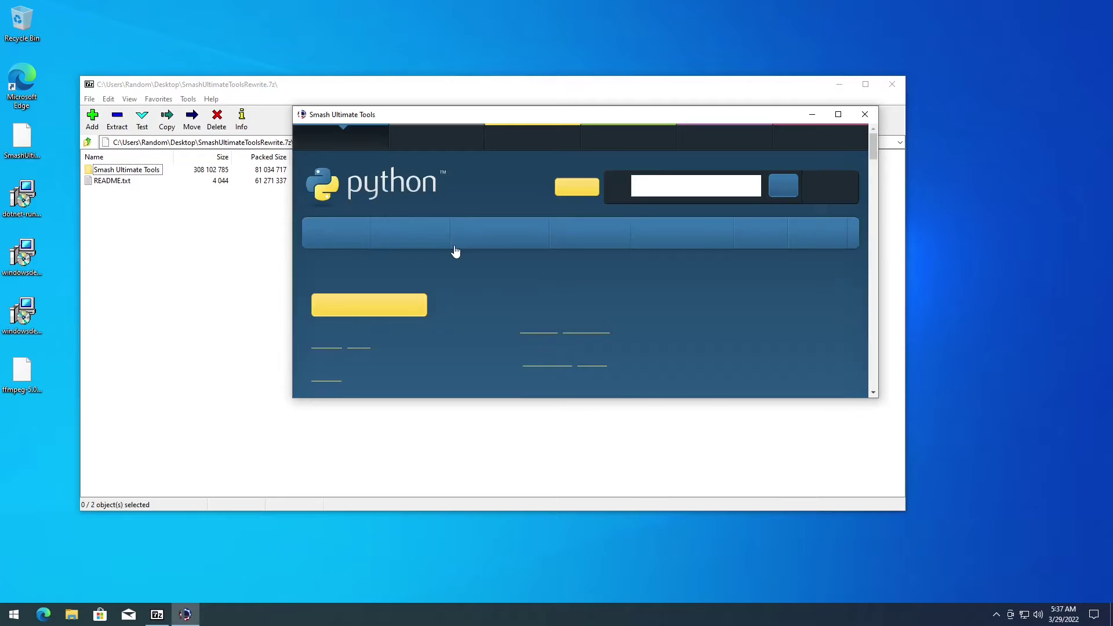
{"action": "left_click", "coordinate": [349, 304]}
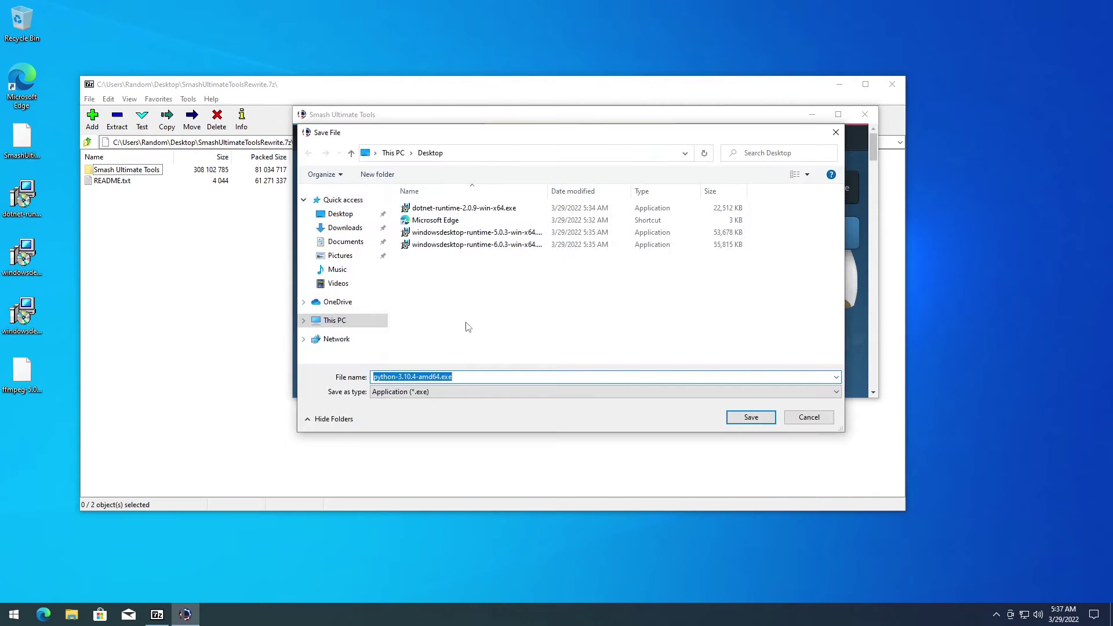
{"action": "left_click", "coordinate": [748, 418]}
{"action": "right_click", "coordinate": [387, 253]}
{"action": "left_click", "coordinate": [400, 258]}
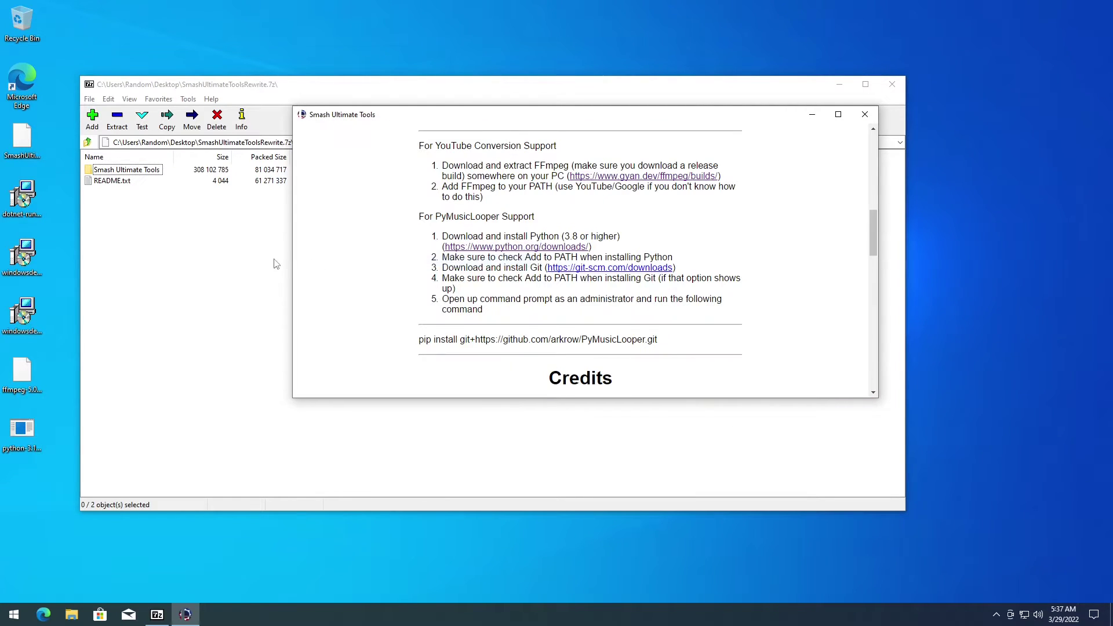
Run the Python 3.10.4 installer and start Install Now with Python added to PATH.
{"action": "right_click", "coordinate": [65, 440]}
{"action": "left_click", "coordinate": [84, 470]}
{"action": "double_click", "coordinate": [19, 431]}
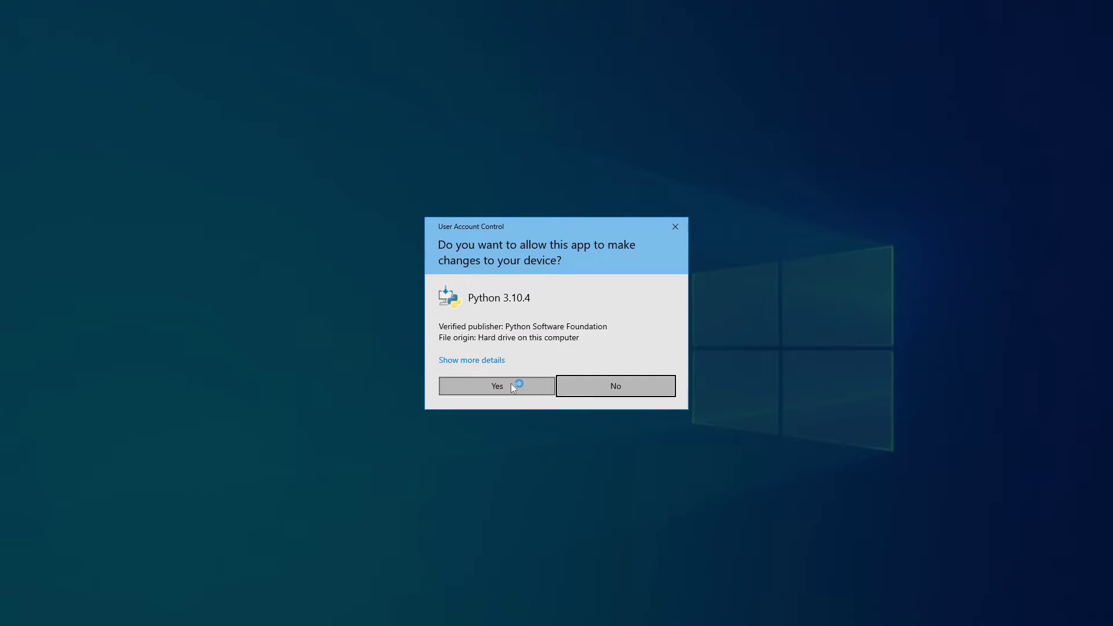
{"action": "left_click", "coordinate": [511, 383]}
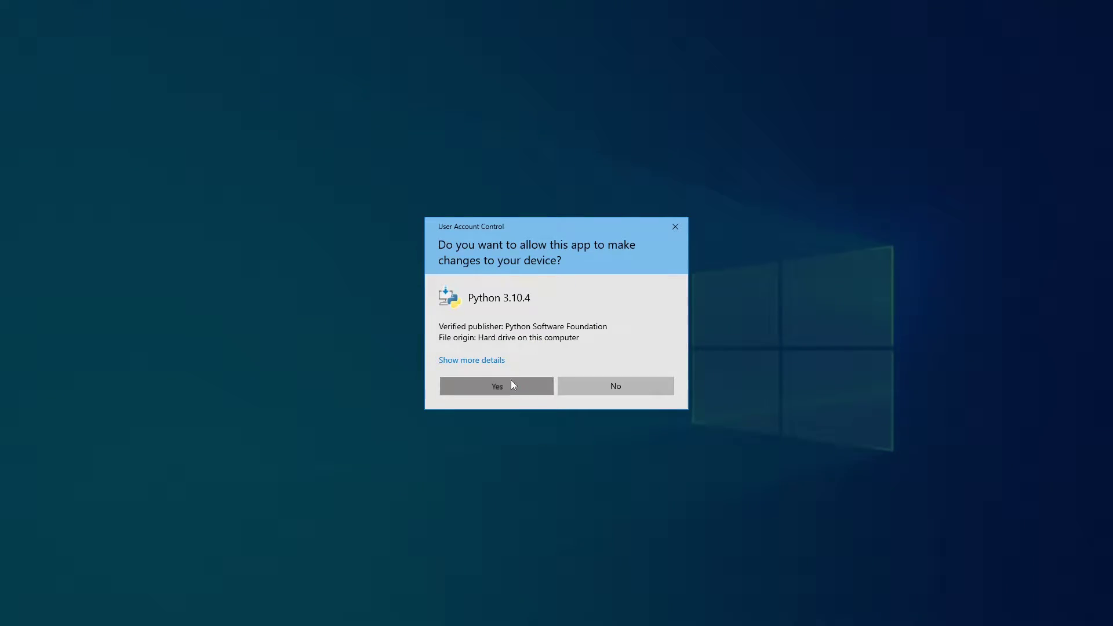
{"action": "left_click_drag", "start_coordinate": [525, 201], "coordinate": [212, 92]}
Download the 64-bit Git for Windows installer, Git-2.35.1.2-64-bit.exe, to the desktop.
{"action": "left_click", "coordinate": [621, 276]}
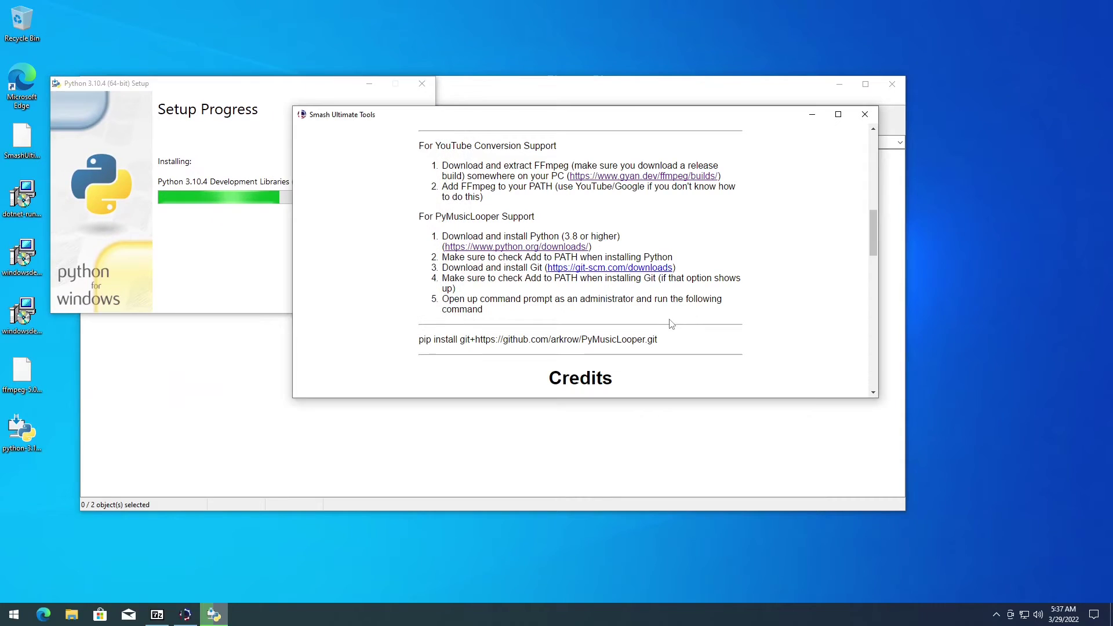
{"action": "left_click", "coordinate": [620, 269]}
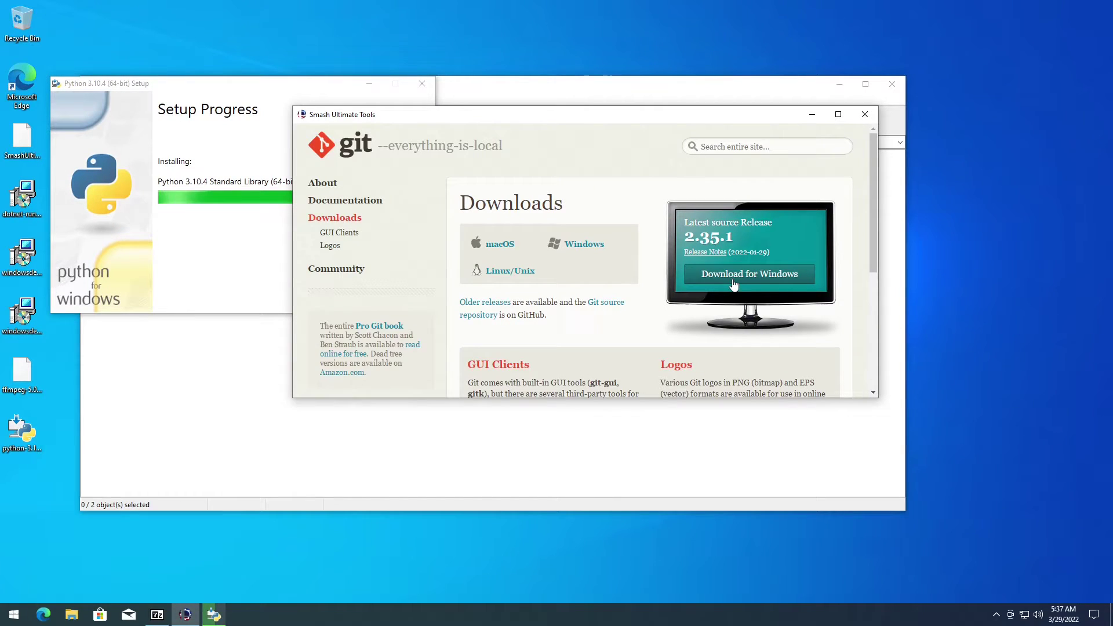
{"action": "left_click", "coordinate": [733, 279]}
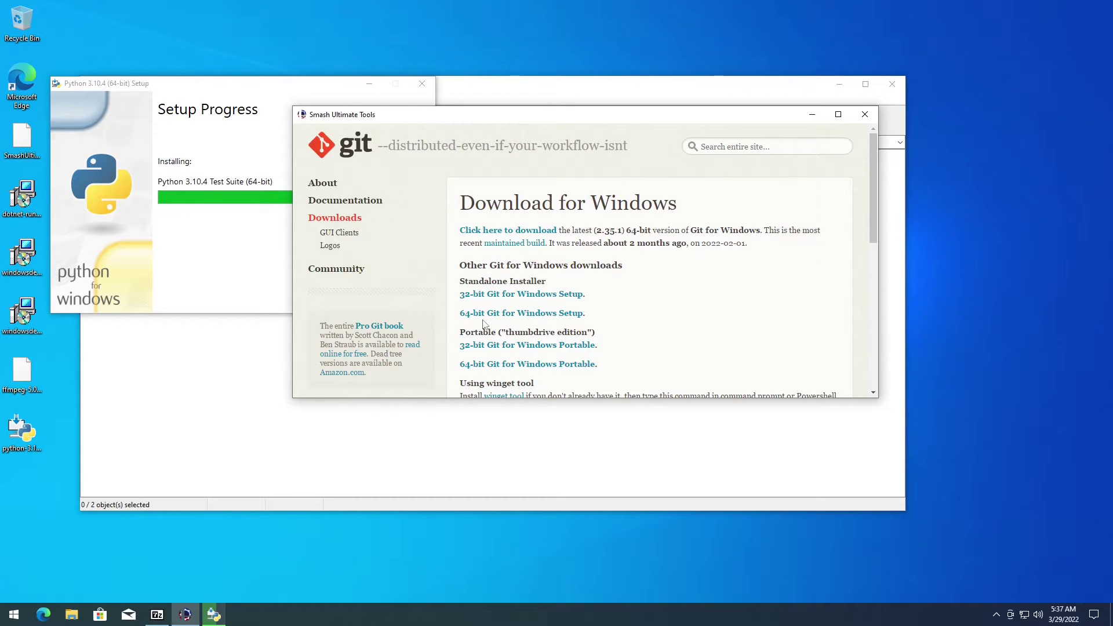
{"action": "left_click", "coordinate": [760, 418]}
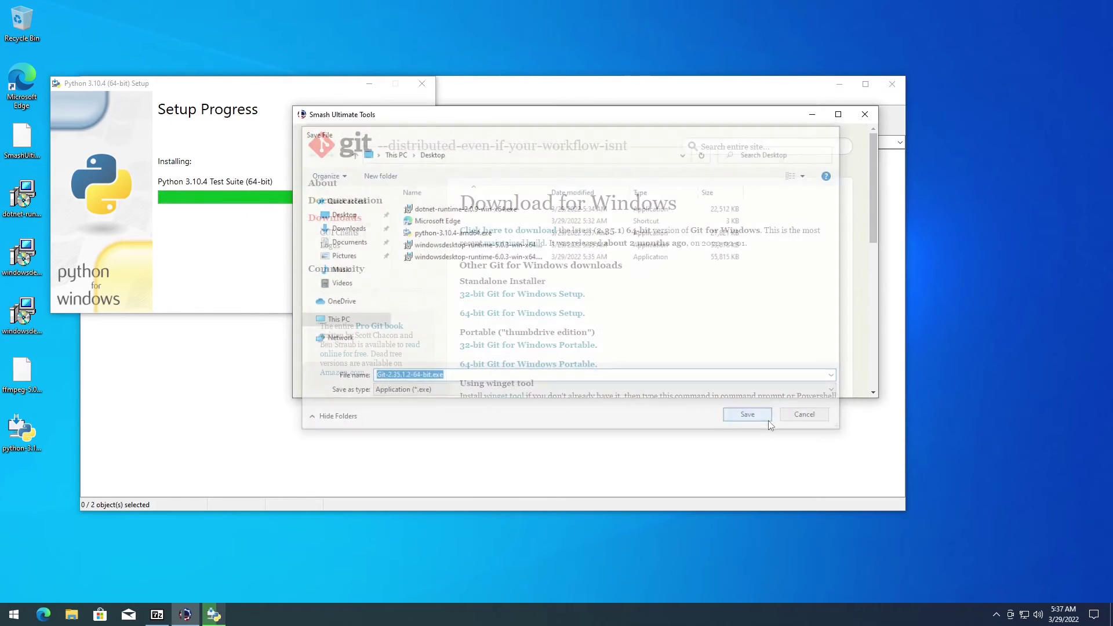
{"action": "right_click", "coordinate": [677, 264]}
{"action": "left_click", "coordinate": [677, 266]}
{"action": "right_click", "coordinate": [663, 277]}
{"action": "left_click", "coordinate": [672, 277]}
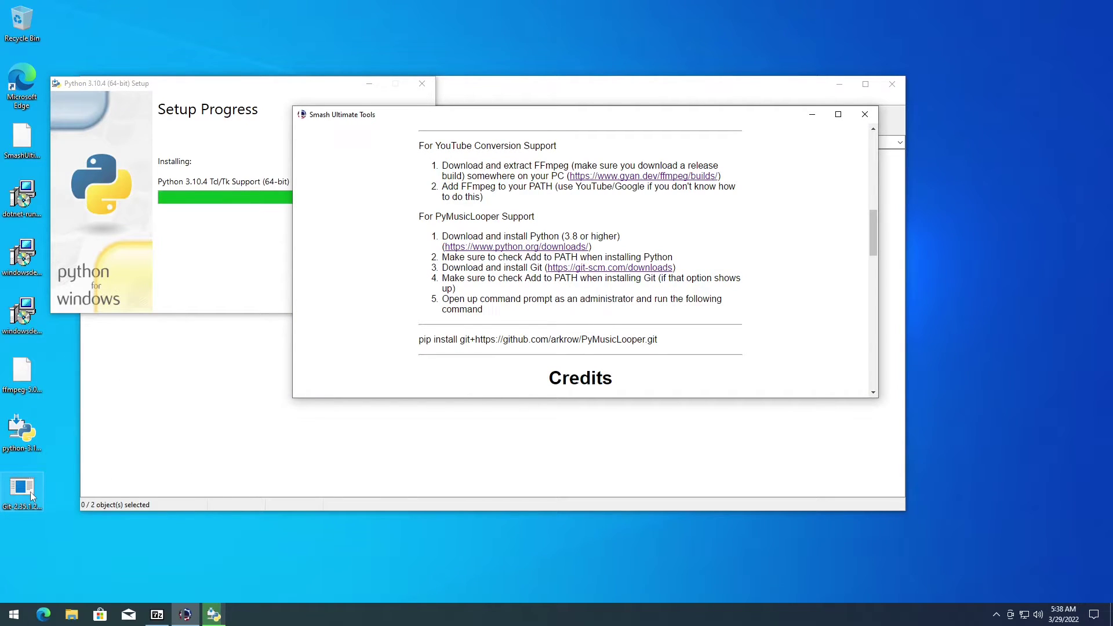
Launch the Git-2.35.1.2 installer from the desktop and allow it to make changes.
{"action": "right_click", "coordinate": [51, 478]}
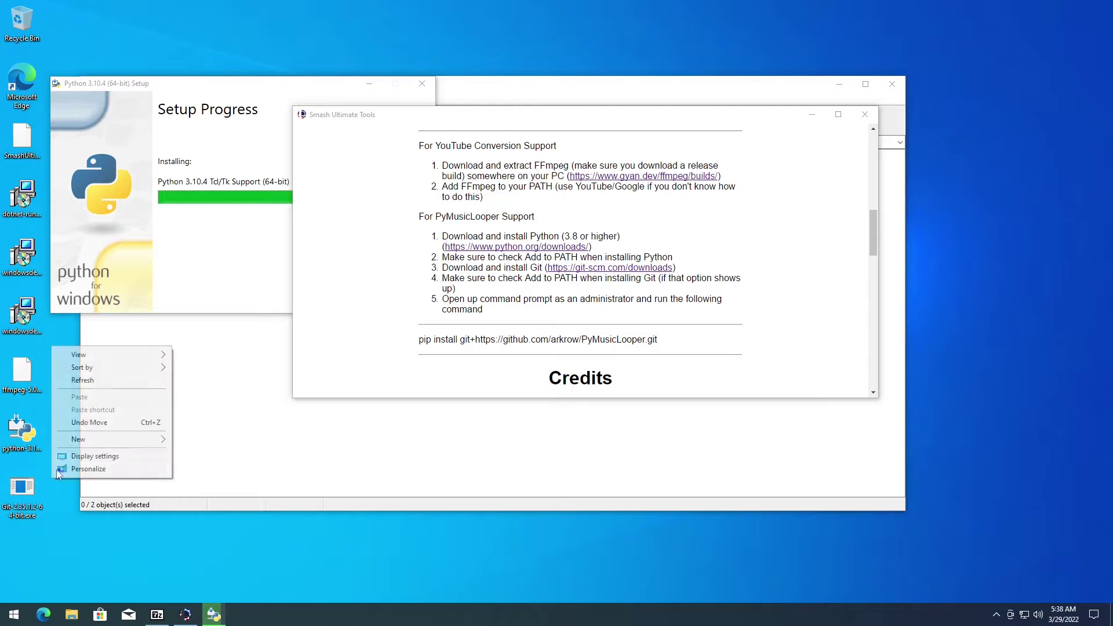
{"action": "left_click", "coordinate": [79, 381]}
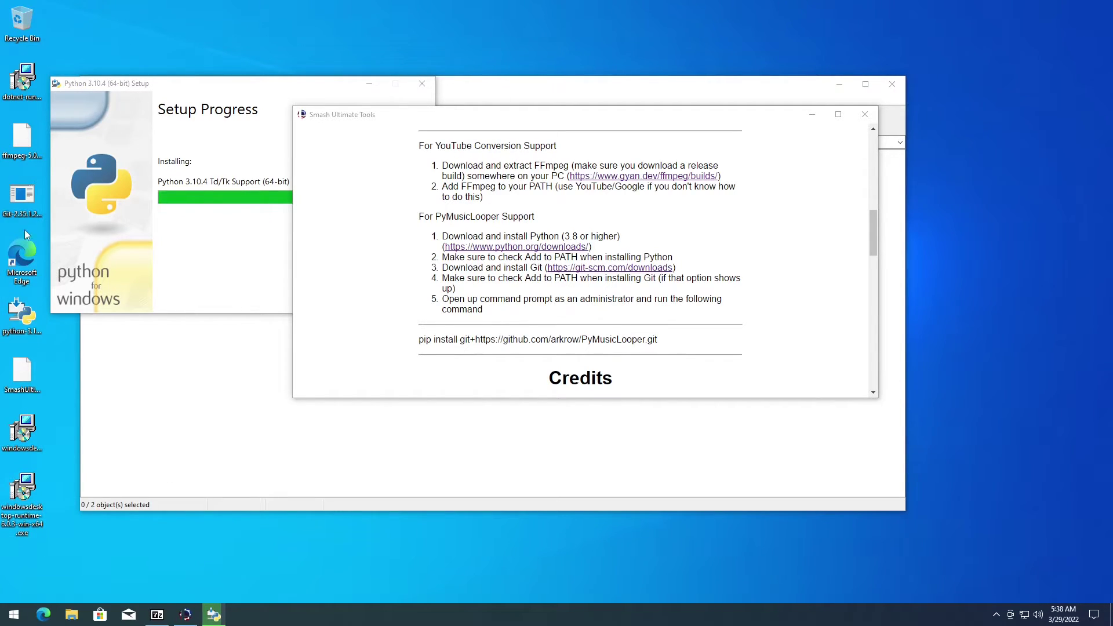
{"action": "right_click", "coordinate": [41, 195]}
{"action": "left_click", "coordinate": [45, 190]}
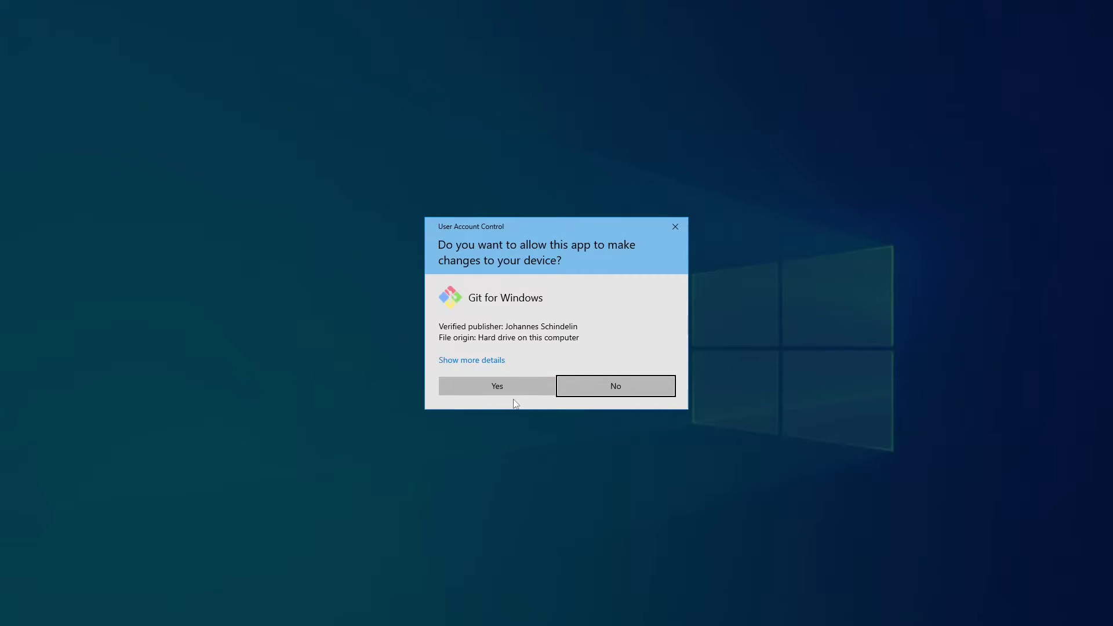
{"action": "left_click", "coordinate": [516, 390]}
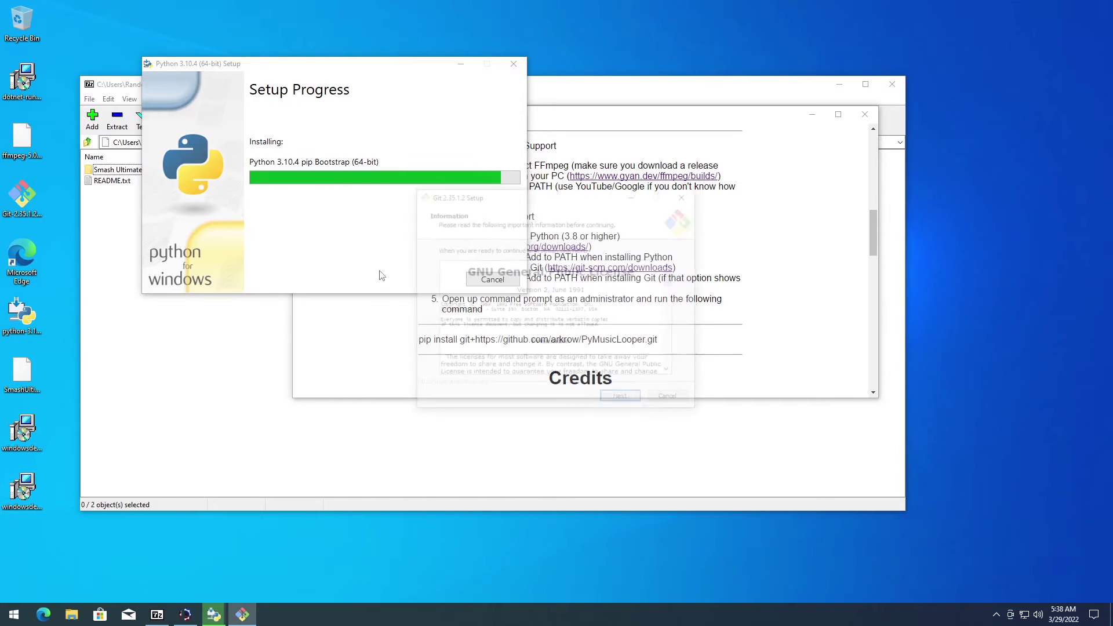
Accept every default page in Git Setup and start installing Git 2.35.1.2.
{"action": "left_click", "coordinate": [611, 404]}
{"action": "left_click", "coordinate": [611, 404]}
{"action": "left_click", "coordinate": [611, 404]}
{"action": "left_click", "coordinate": [610, 404]}
{"action": "left_click", "coordinate": [611, 404]}
{"action": "left_click", "coordinate": [611, 405]}
{"action": "left_click", "coordinate": [611, 404]}
{"action": "left_click", "coordinate": [611, 405]}
{"action": "left_click", "coordinate": [611, 404]}
{"action": "left_click", "coordinate": [610, 404]}
{"action": "left_click", "coordinate": [610, 405]}
{"action": "left_click", "coordinate": [610, 404]}
{"action": "left_click", "coordinate": [611, 404]}
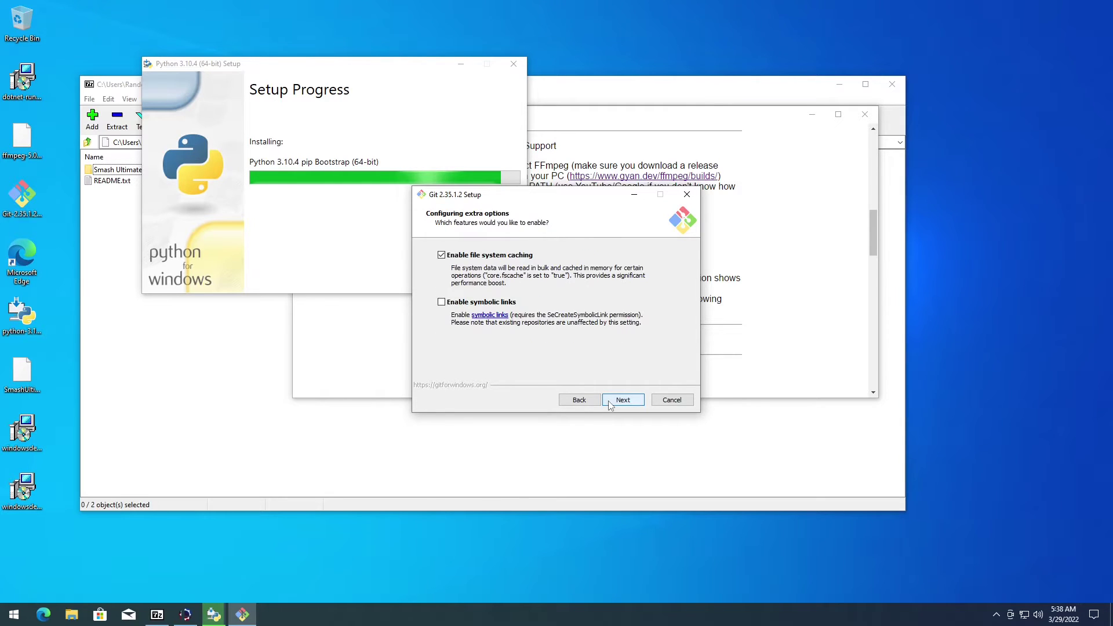
{"action": "left_click", "coordinate": [611, 404]}
{"action": "left_click", "coordinate": [610, 404]}
{"action": "left_click_drag", "start_coordinate": [441, 203], "coordinate": [236, 343]}
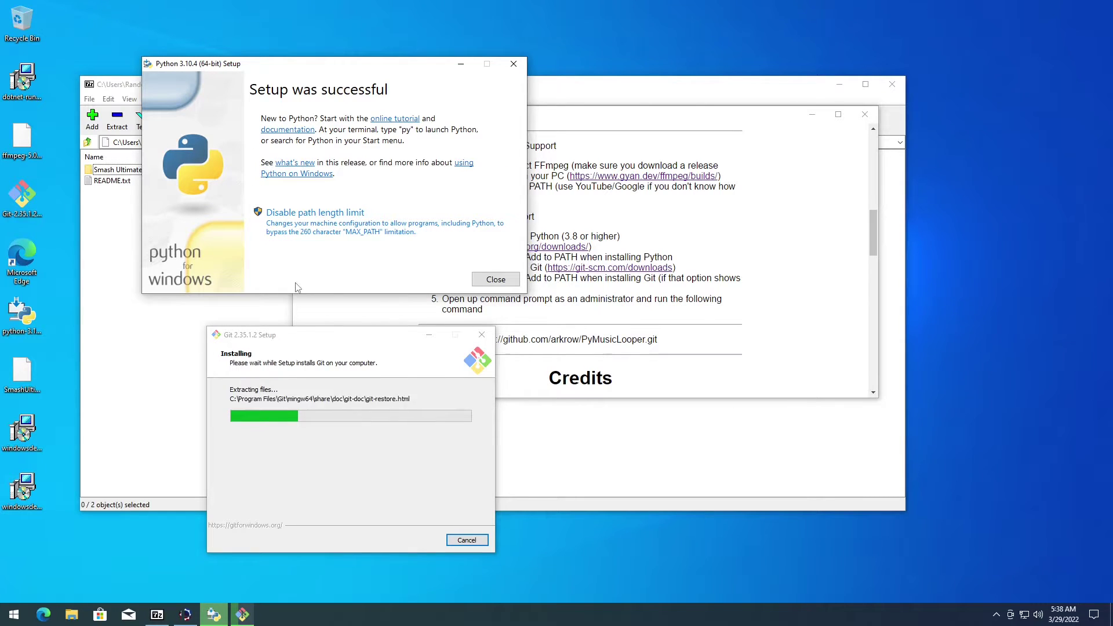
Disable the path length limit, close Python setup, and finish Git Setup.
{"action": "left_click", "coordinate": [374, 231]}
{"action": "left_click", "coordinate": [460, 383]}
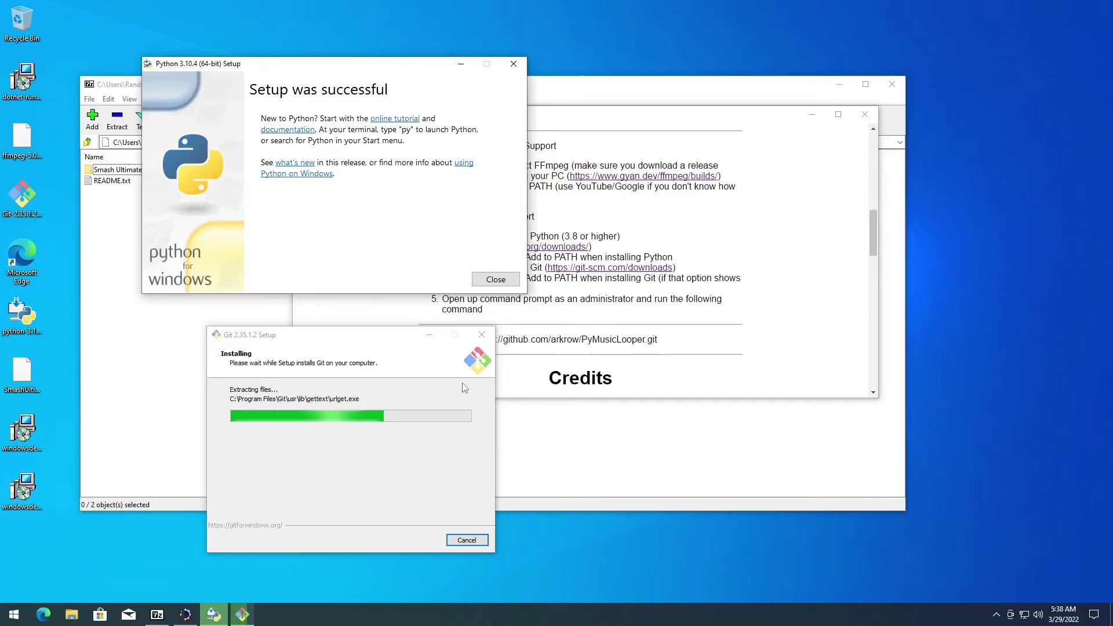
{"action": "left_click", "coordinate": [495, 279]}
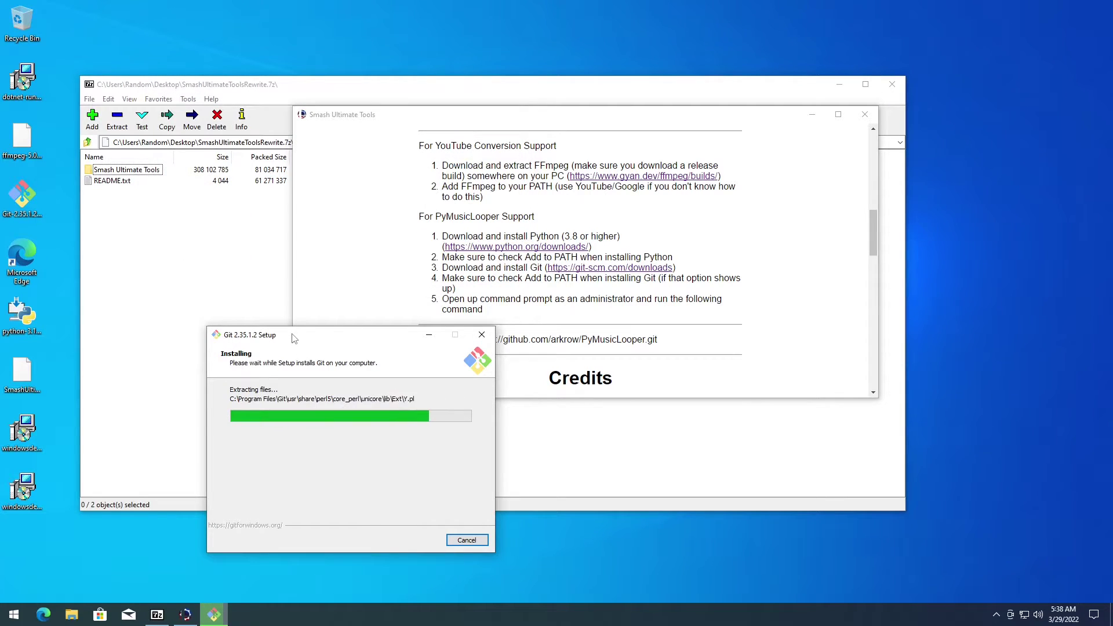
{"action": "left_click_drag", "start_coordinate": [282, 338], "coordinate": [489, 191]}
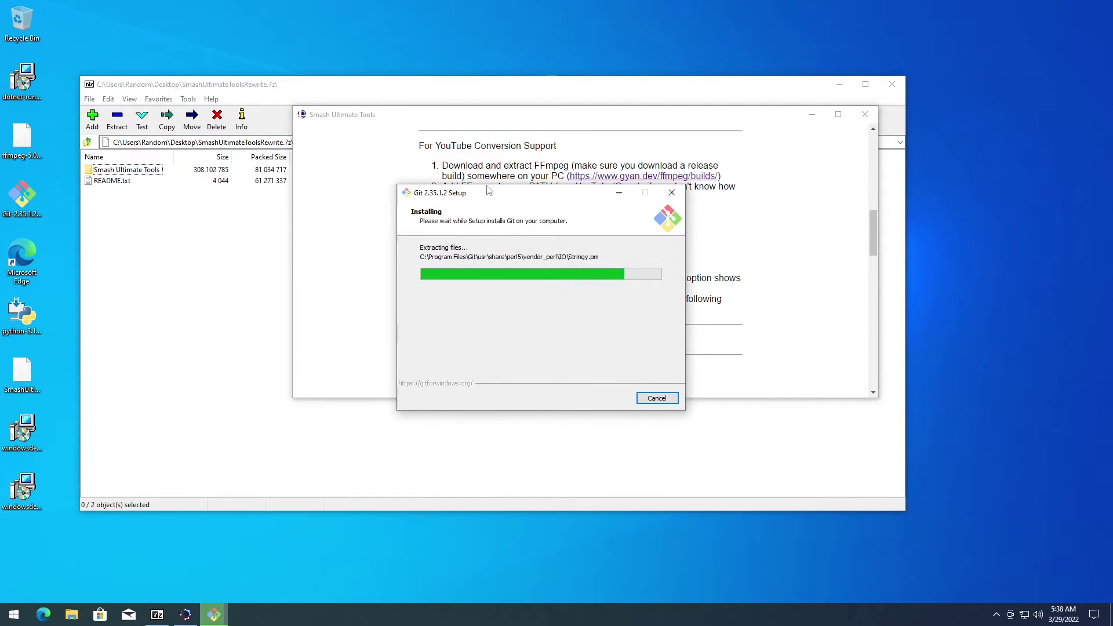
{"action": "left_click", "coordinate": [901, 85]}
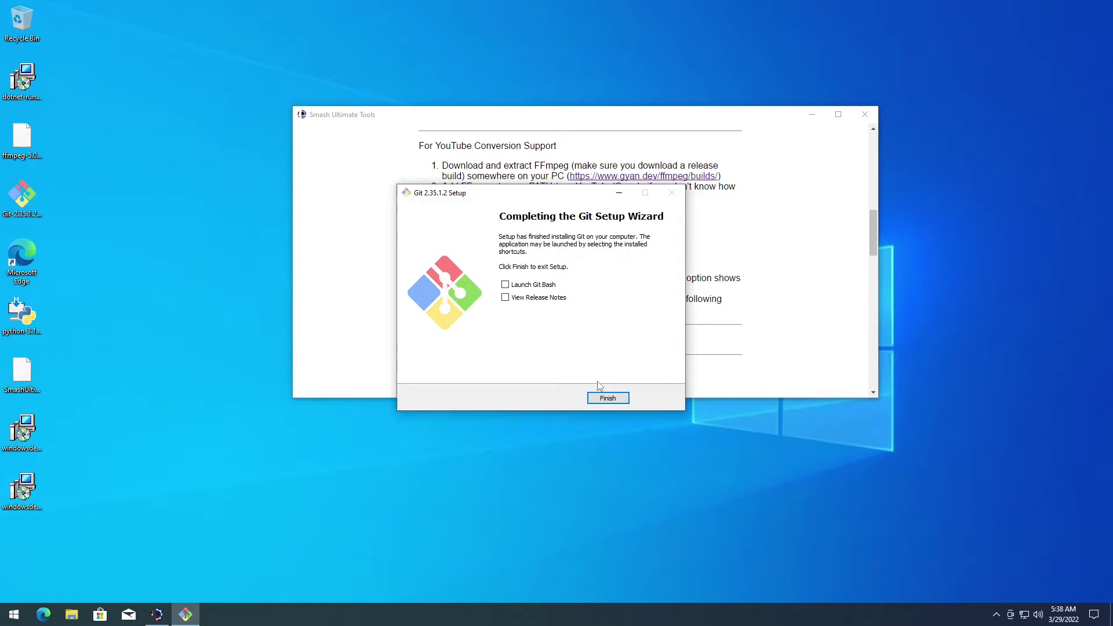
{"action": "left_click", "coordinate": [605, 398]}
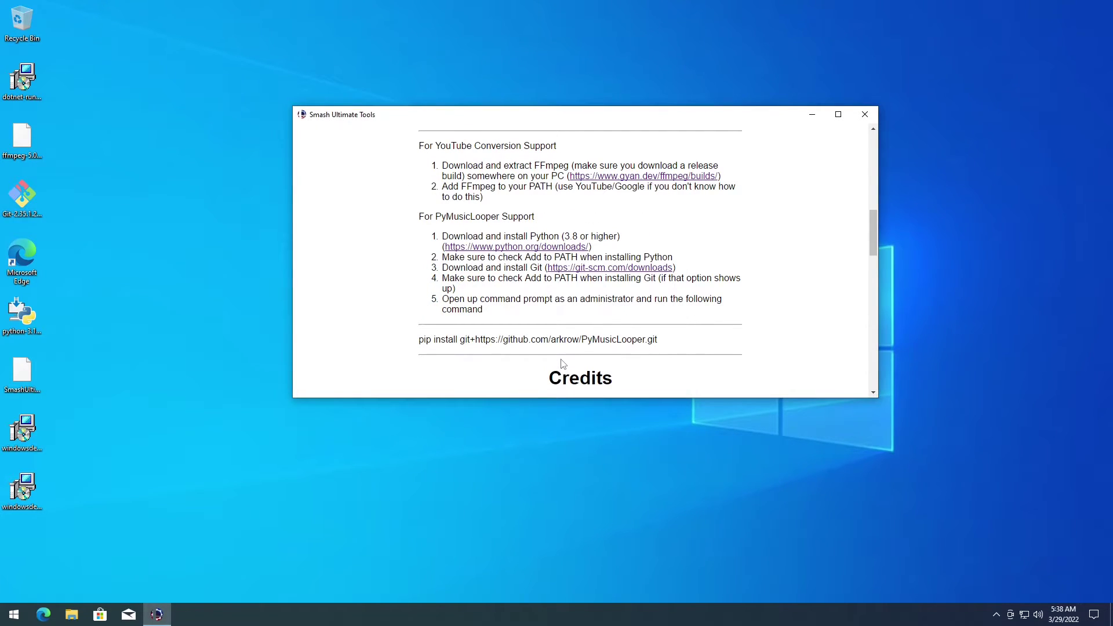
In Command Prompt, confirm the Python and Git locations with where, then close it.
{"action": "key", "text": "super+r"}
{"action": "type", "text": "cmd"}
{"action": "key", "text": "Return"}
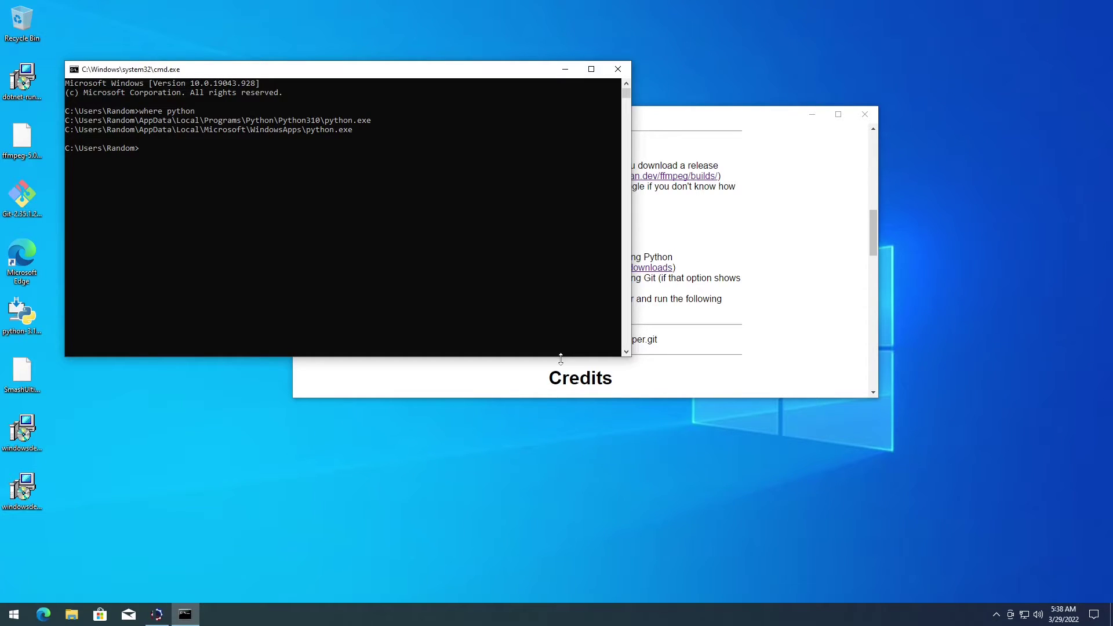
{"action": "left_click_drag", "start_coordinate": [246, 112], "coordinate": [349, 124]}
{"action": "left_click", "coordinate": [364, 130]}
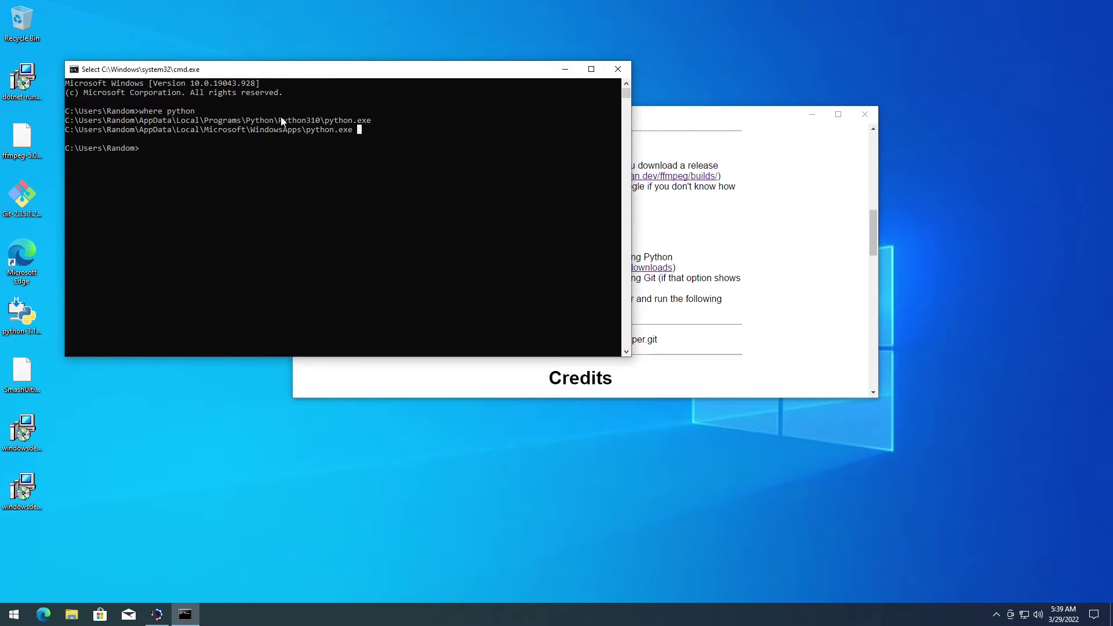
{"action": "key", "text": "Escape"}
{"action": "type", "text": "where git"}
{"action": "key", "text": "Return"}
{"action": "left_click_drag", "start_coordinate": [181, 157], "coordinate": [288, 167]}
{"action": "left_click_drag", "start_coordinate": [237, 71], "coordinate": [341, 103]}
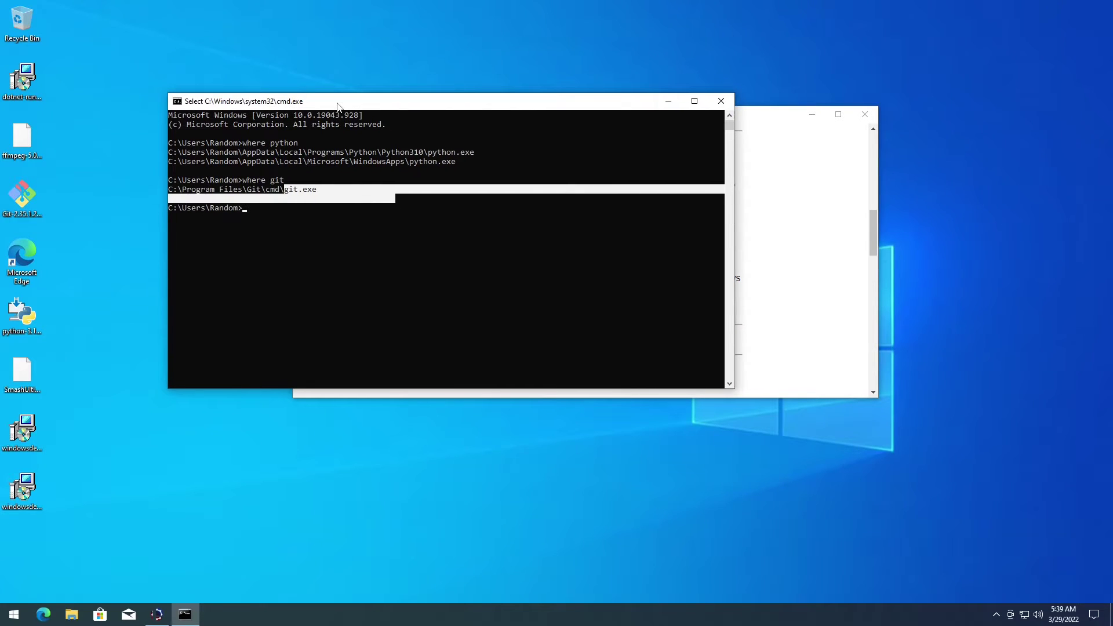
{"action": "left_click", "coordinate": [721, 103]}
Copy the PyMusicLooper pip install command from the readme.
{"action": "scroll", "coordinate": [580, 261], "scroll_direction": "down", "scroll_amount": 3}
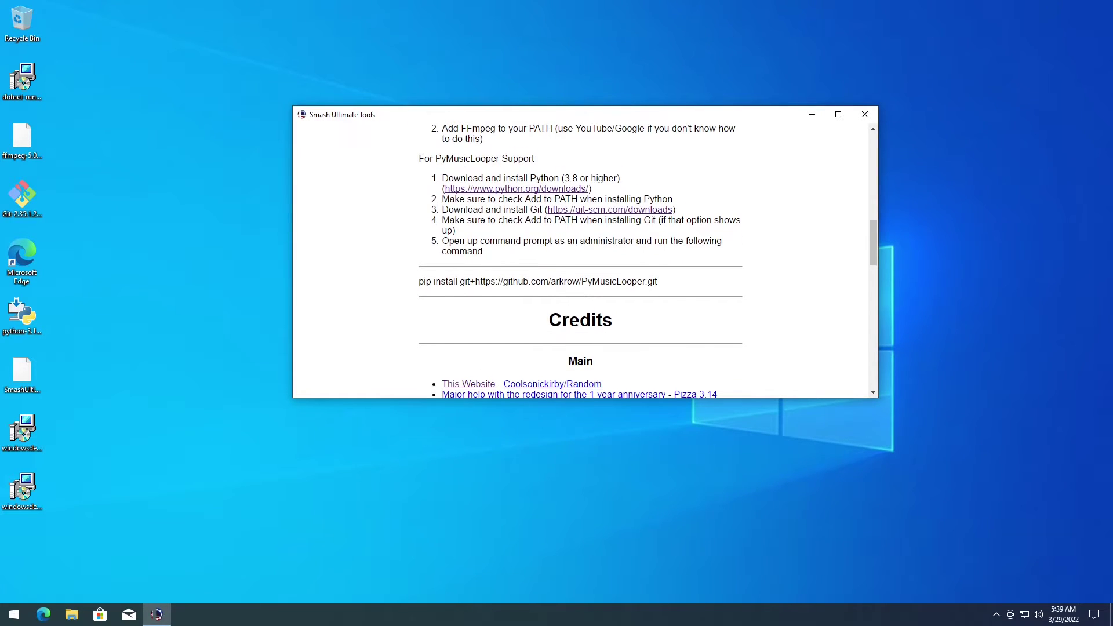
{"action": "left_click_drag", "start_coordinate": [658, 283], "coordinate": [418, 282]}
{"action": "right_click", "coordinate": [424, 282]}
{"action": "left_click", "coordinate": [429, 290]}
{"action": "key", "text": "super+x"}
{"action": "key", "text": "Escape"}
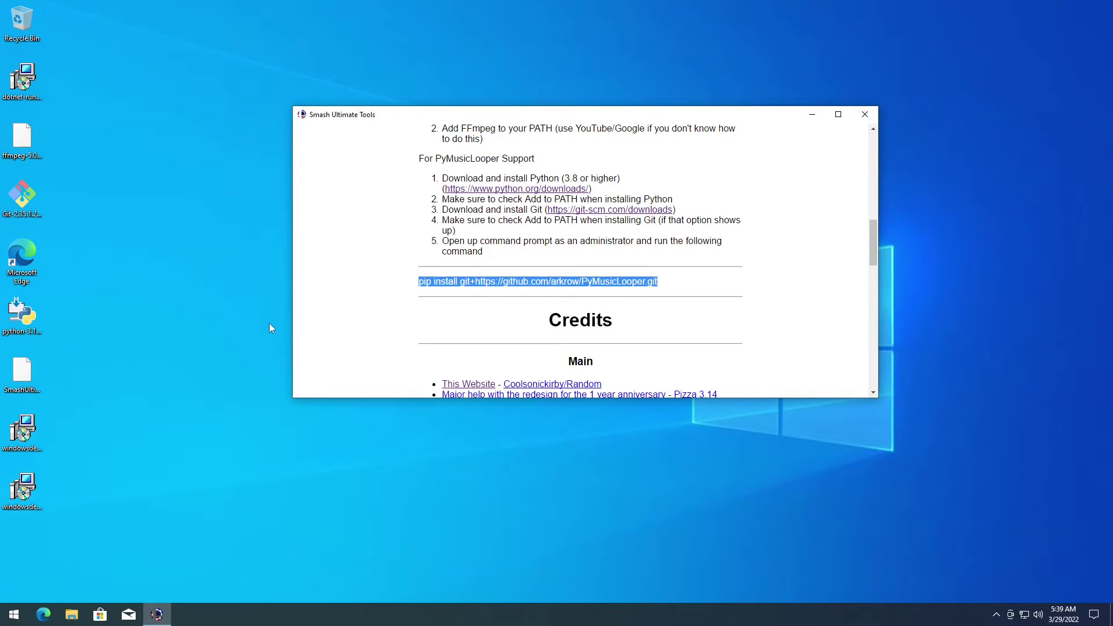
{"action": "key", "text": "super"}
{"action": "type", "text": "cmd"}
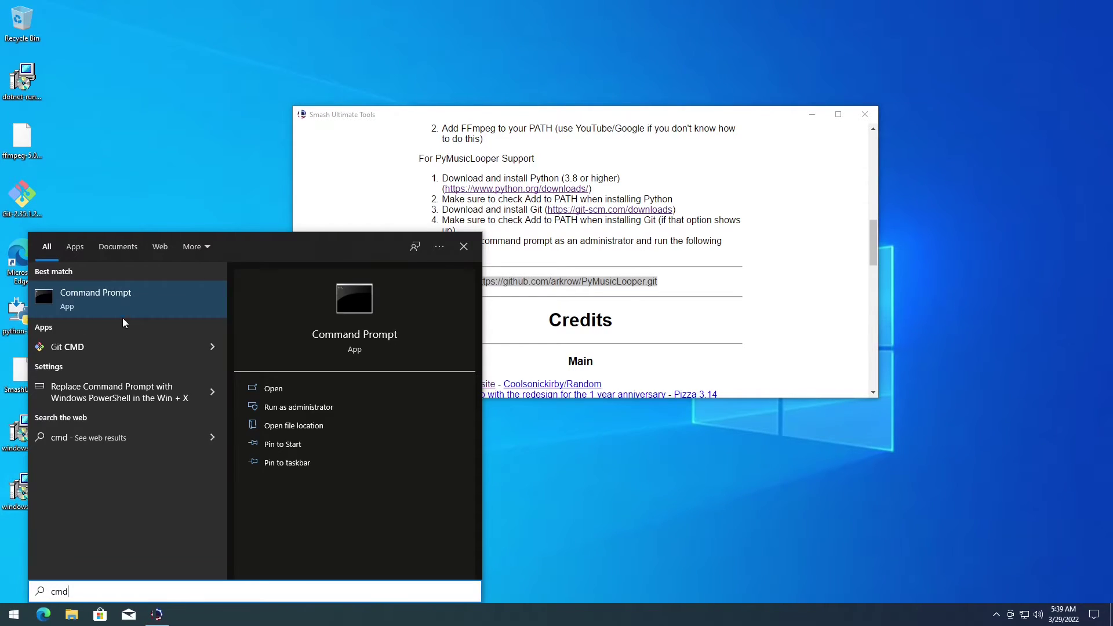
{"action": "right_click", "coordinate": [114, 298]}
{"action": "left_click", "coordinate": [131, 313]}
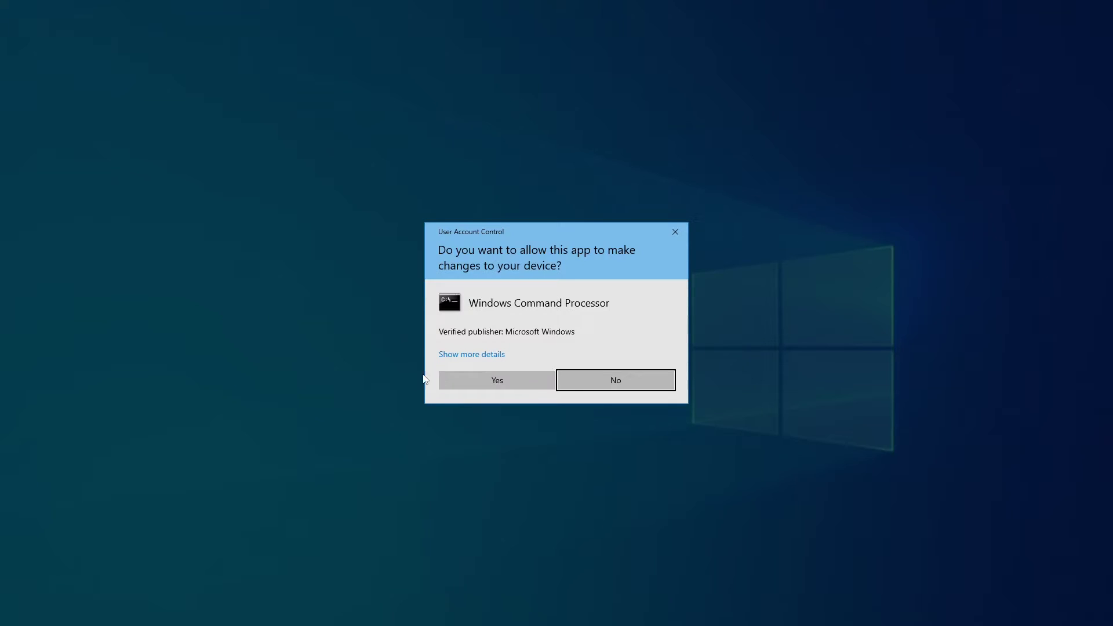
{"action": "left_click", "coordinate": [483, 377]}
{"action": "key", "text": "ctrl+v"}
{"action": "key", "text": "Return"}
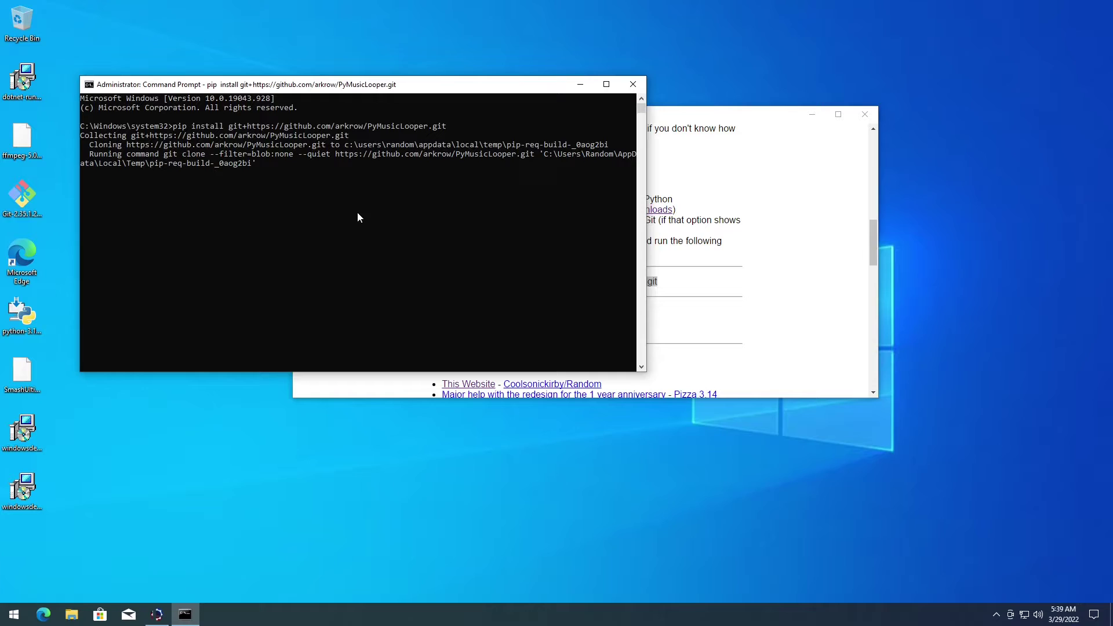